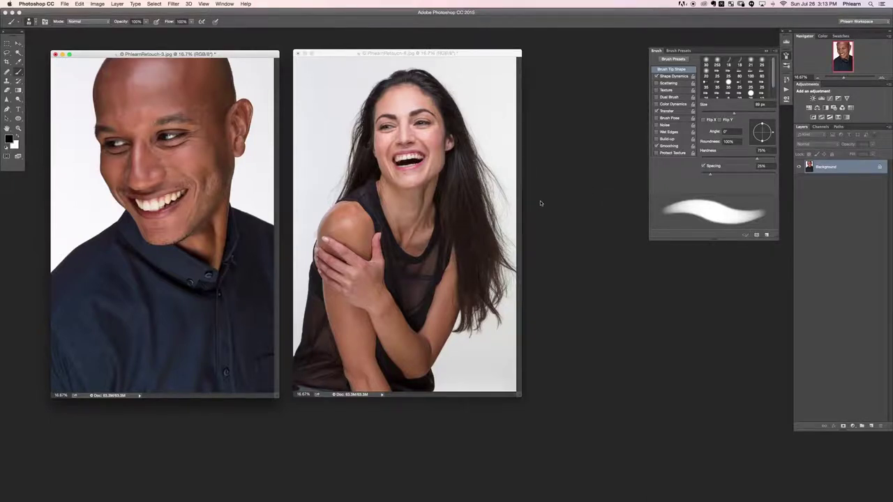
# Step: Browse the Open dialog to the 04 Teeth folder's Images subfolder and check the PhlearnRetouch JPG files
pyautogui.press('super+o')
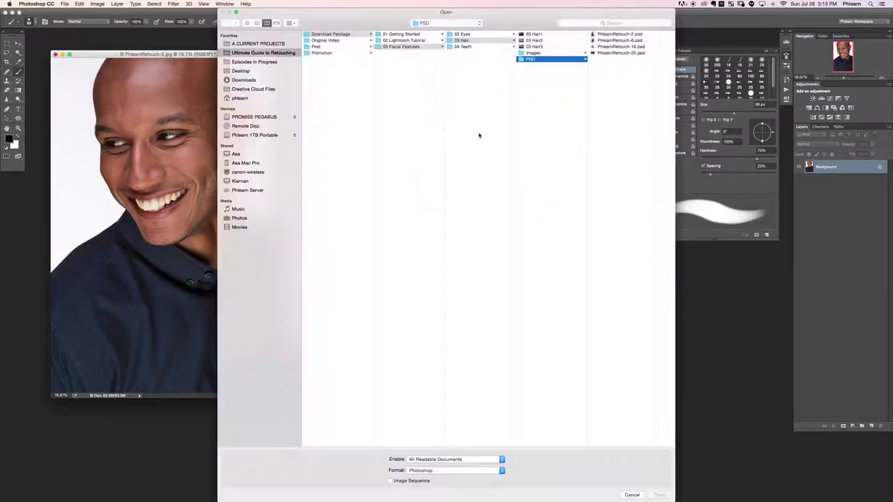
pyautogui.click(466, 47)
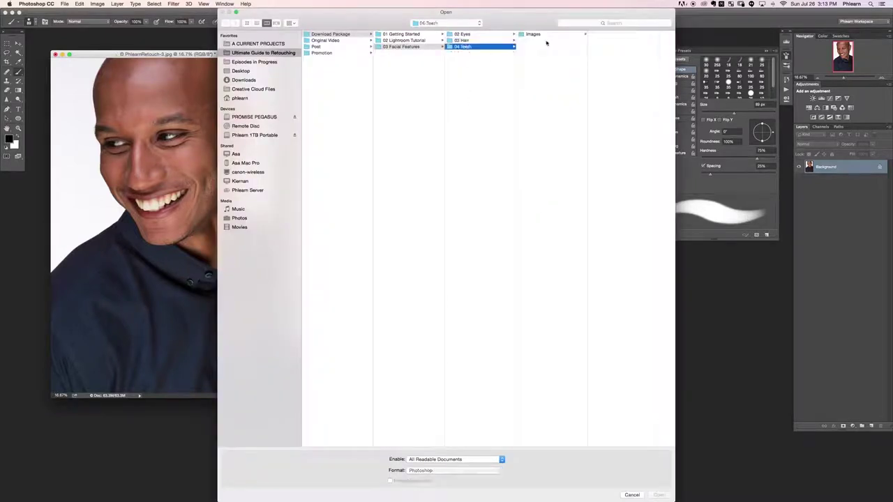
pyautogui.click(549, 35)
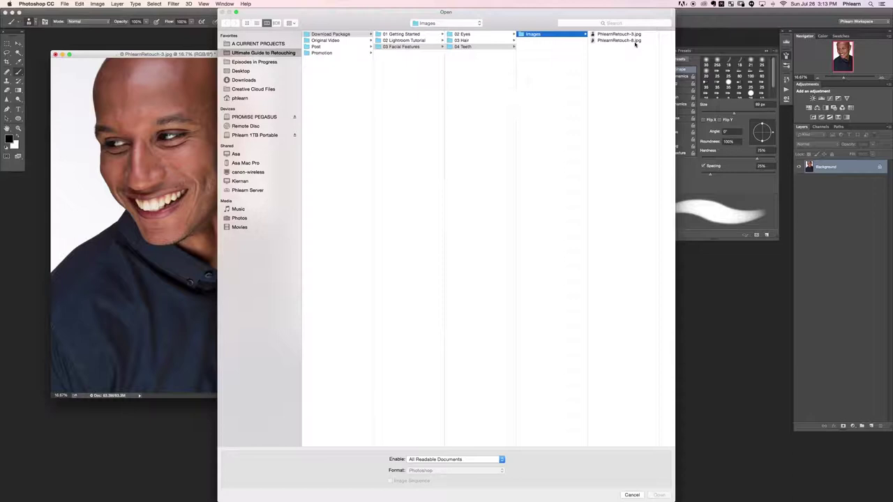
pyautogui.doubleClick(634, 40)
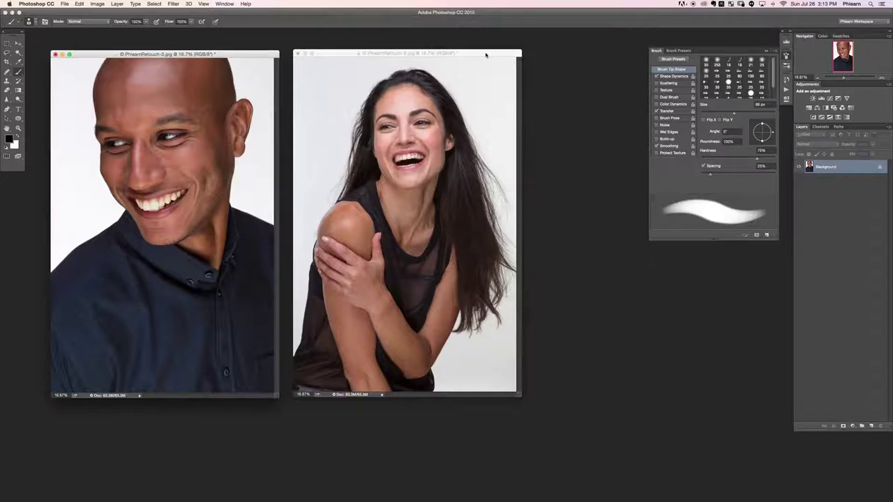
# Step: Bring the woman's portrait to the front in full-screen mode and show her mouth at 100% zoom
pyautogui.moveTo(486, 54); pyautogui.dragTo(492, 55)
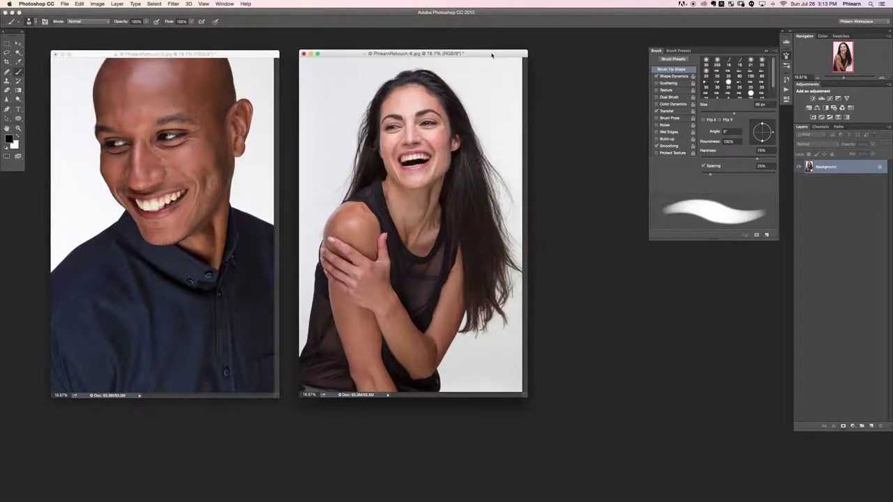
pyautogui.press('f')
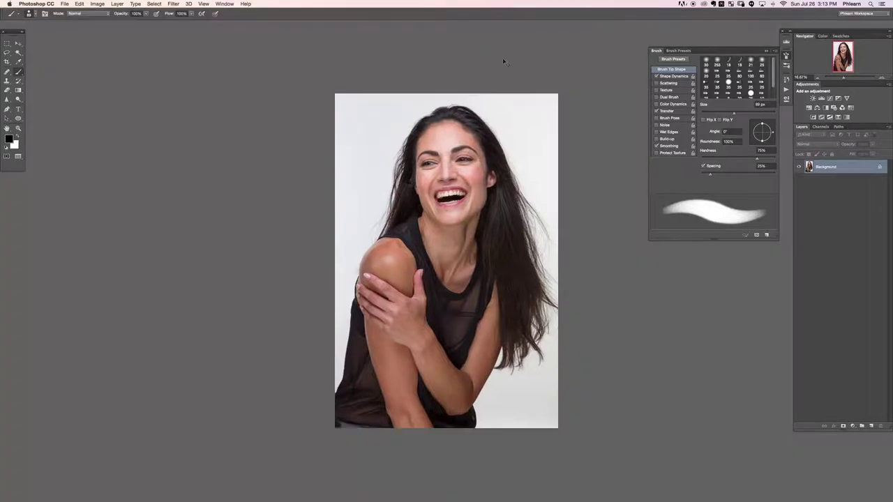
pyautogui.press('super+equal')
pyautogui.press('super+equal')
pyautogui.press('super+equal')
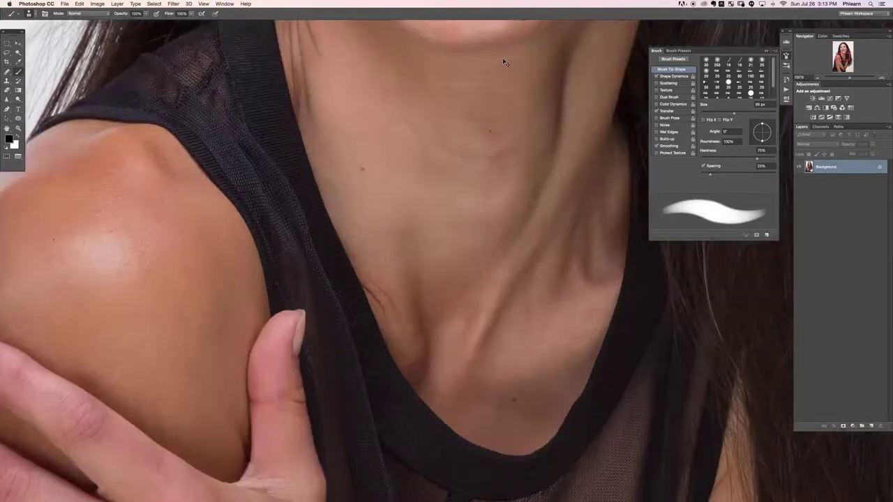
pyautogui.moveTo(503, 56); pyautogui.dragTo(391, 475)
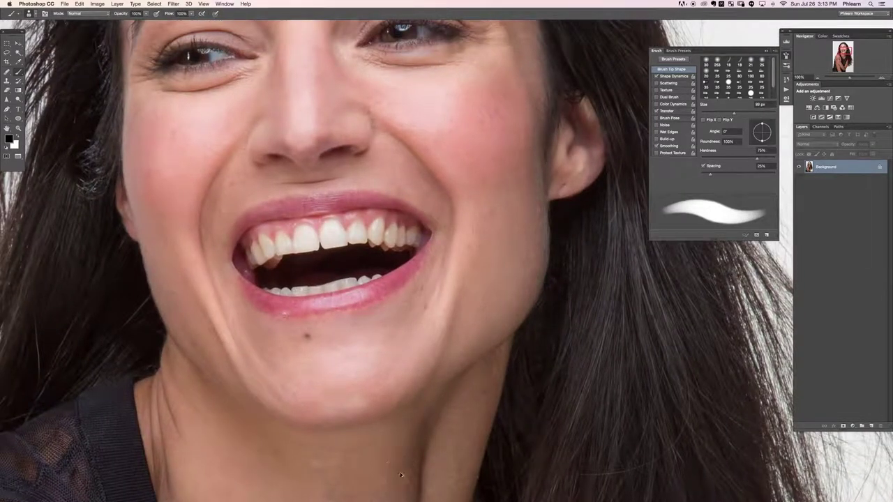
# Step: Mark the lower edge of the upper front teeth in red on a new layer, and delete that layer
pyautogui.press('alt+shift+super+n')
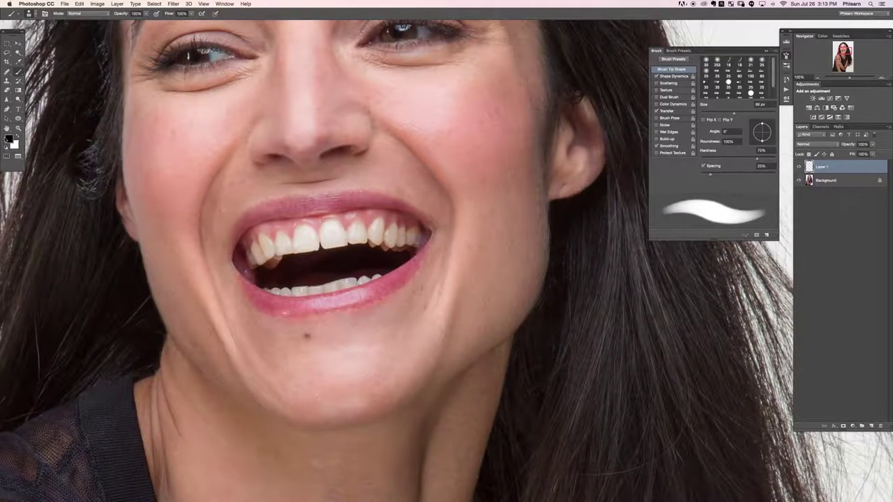
pyautogui.click(9, 139)
pyautogui.click(162, 137)
pyautogui.click(235, 132)
pyautogui.moveTo(274, 199); pyautogui.dragTo(262, 201)
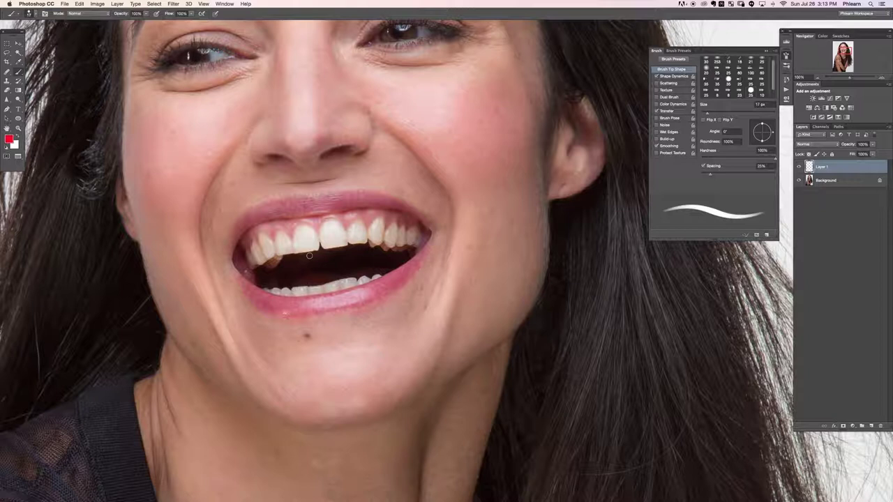
pyautogui.moveTo(307, 261)
pyautogui.mouseDown()
pyautogui.moveTo(293, 266)
pyautogui.moveTo(359, 256)
pyautogui.mouseUp()
pyautogui.press('Delete')
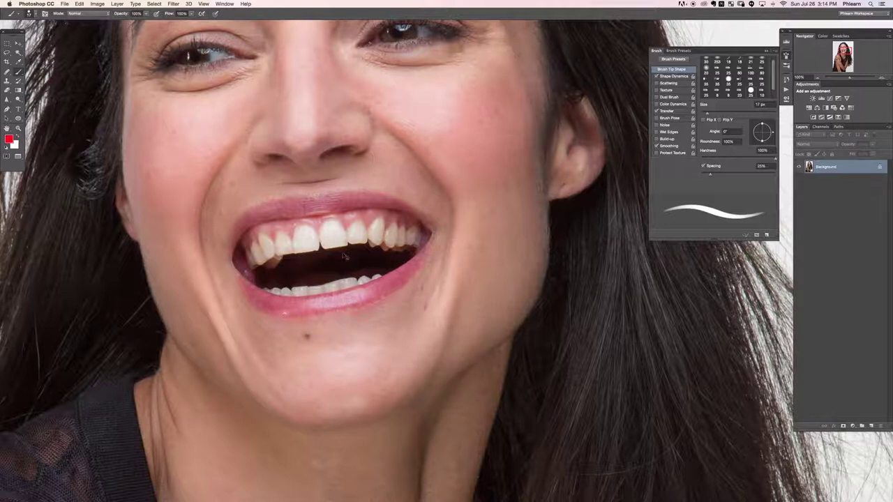
# Step: Copy the portrait onto a new layer and open a rectangular selection around the mouth in the Liquify filter
pyautogui.press('super+shift+alt+n')
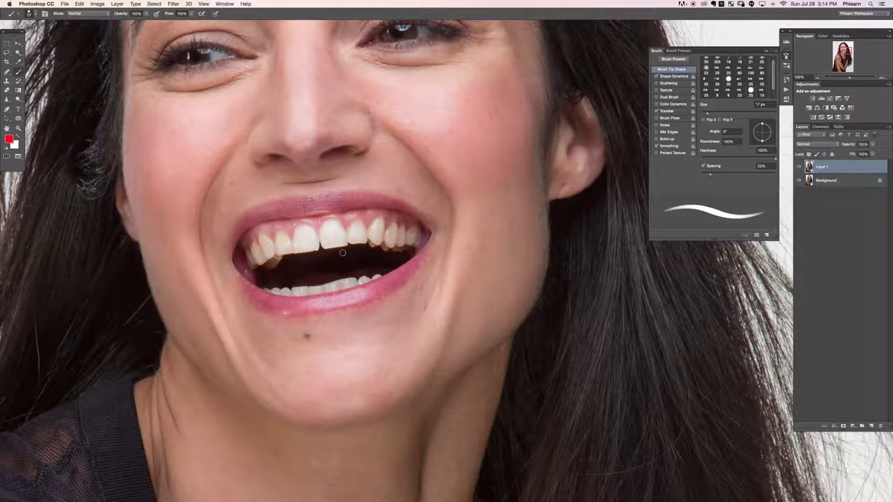
pyautogui.press('m')
pyautogui.moveTo(251, 178)
pyautogui.mouseDown()
pyautogui.moveTo(466, 348)
pyautogui.moveTo(474, 323)
pyautogui.moveTo(479, 339)
pyautogui.moveTo(459, 351)
pyautogui.mouseUp()
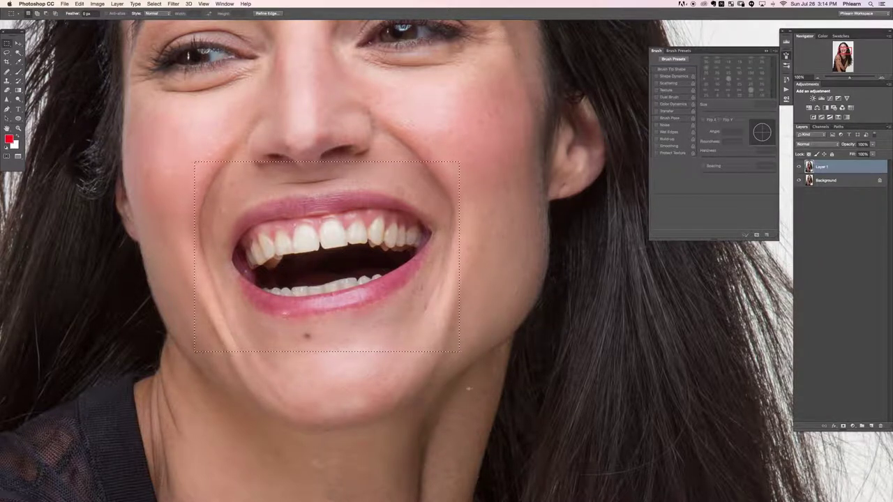
pyautogui.click(174, 4)
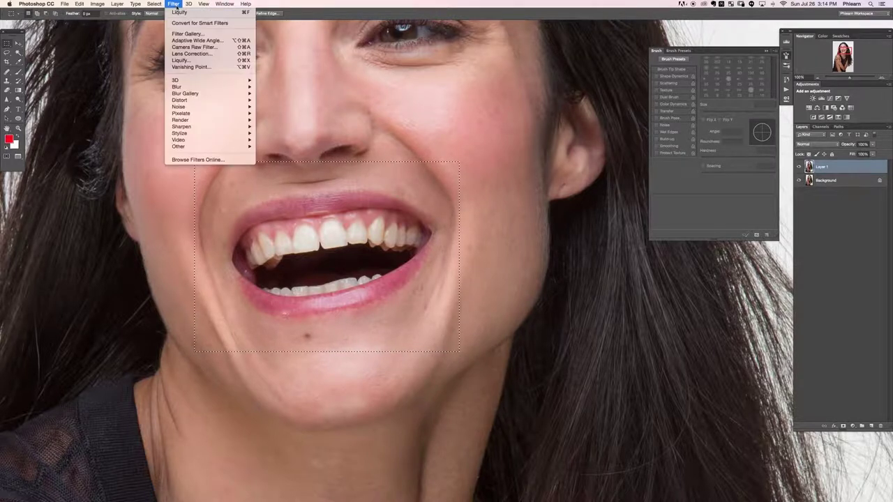
pyautogui.click(194, 61)
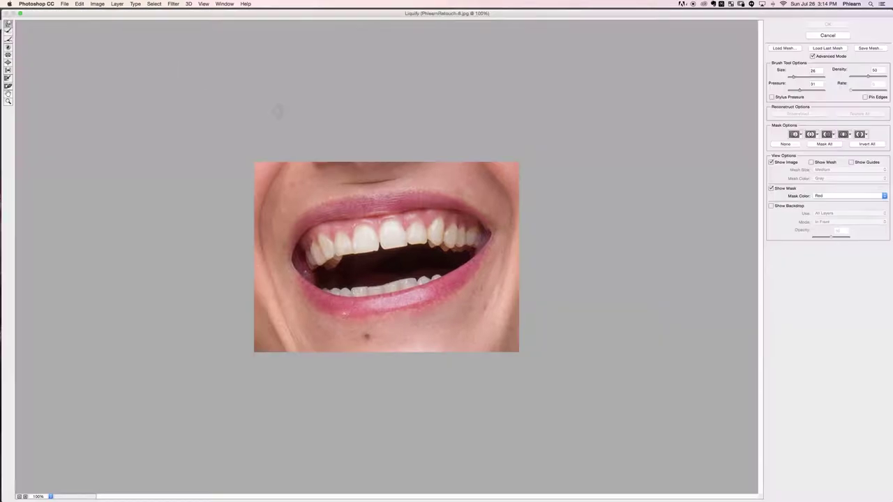
# Step: Even out the lower edges of the upper front teeth with the Forward Warp tool, using pressure 50 and brush sizes from 63 to 110
pyautogui.click(10, 24)
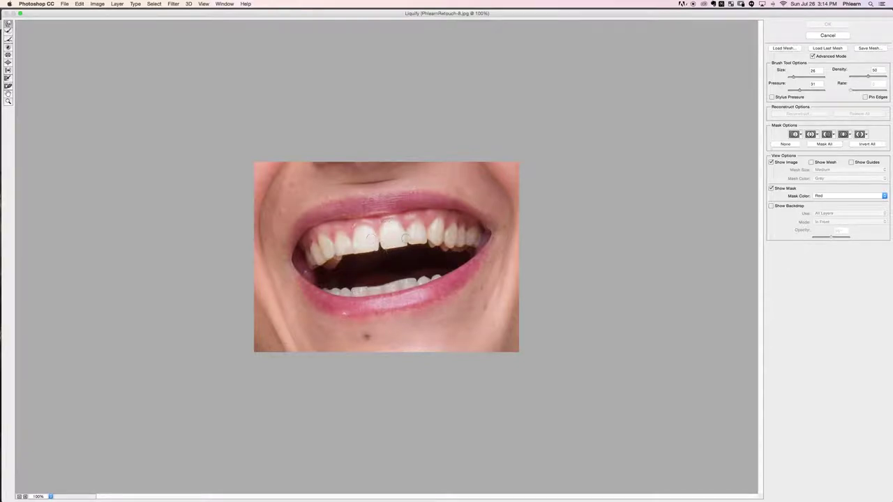
pyautogui.moveTo(380, 238)
pyautogui.mouseDown()
pyautogui.moveTo(405, 236)
pyautogui.moveTo(385, 235)
pyautogui.moveTo(389, 259)
pyautogui.moveTo(386, 252)
pyautogui.mouseUp()
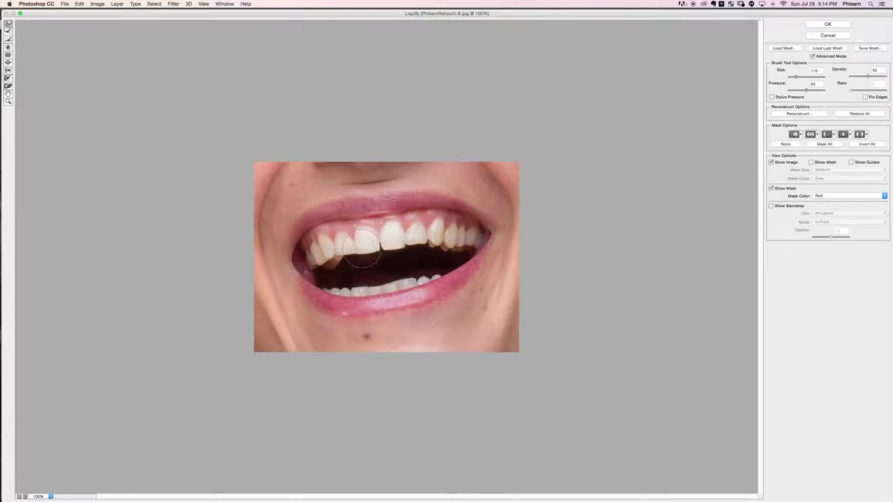
pyautogui.moveTo(369, 265)
pyautogui.mouseDown()
pyautogui.moveTo(393, 253)
pyautogui.moveTo(438, 261)
pyautogui.moveTo(419, 247)
pyautogui.moveTo(429, 240)
pyautogui.moveTo(411, 249)
pyautogui.mouseUp()
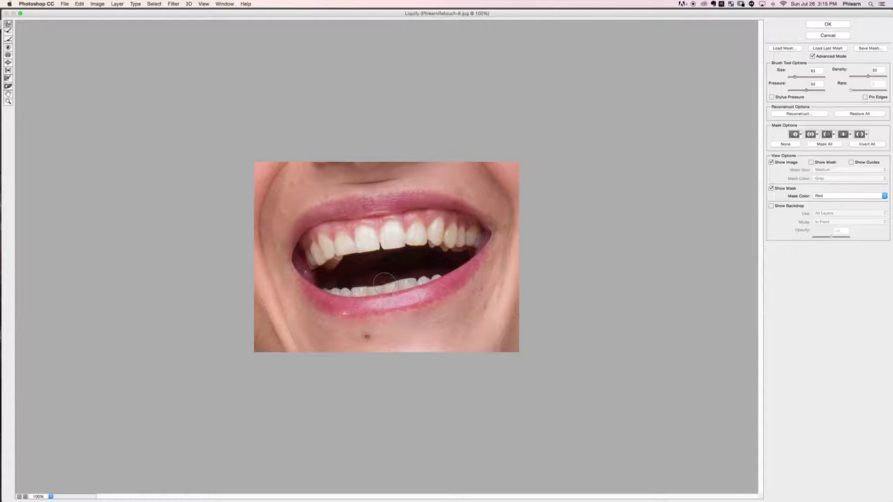
pyautogui.press('alt')
pyautogui.moveTo(391, 275); pyautogui.dragTo(404, 271)
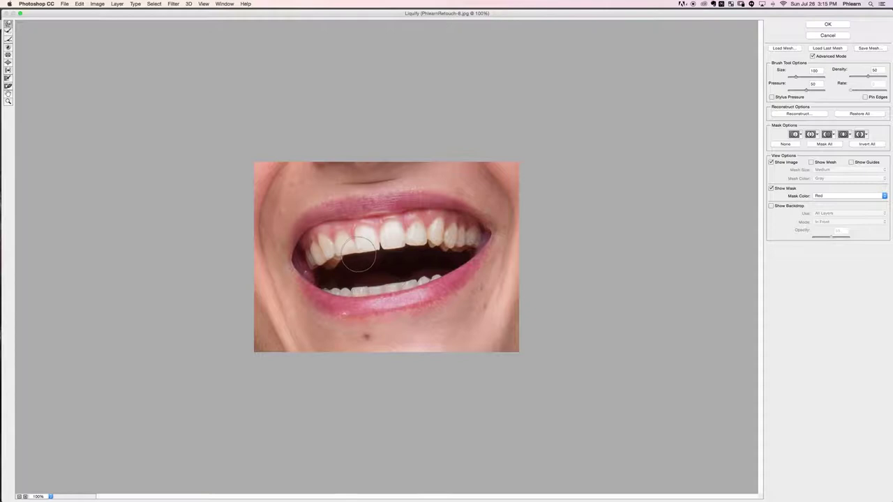
pyautogui.moveTo(371, 250)
pyautogui.mouseDown()
pyautogui.moveTo(415, 246)
pyautogui.moveTo(408, 242)
pyautogui.moveTo(421, 224)
pyautogui.moveTo(416, 241)
pyautogui.moveTo(407, 234)
pyautogui.moveTo(440, 252)
pyautogui.moveTo(441, 222)
pyautogui.moveTo(433, 238)
pyautogui.moveTo(446, 262)
pyautogui.moveTo(386, 268)
pyautogui.moveTo(373, 258)
pyautogui.moveTo(380, 253)
pyautogui.moveTo(368, 259)
pyautogui.moveTo(420, 251)
pyautogui.moveTo(423, 278)
pyautogui.moveTo(344, 273)
pyautogui.moveTo(372, 279)
pyautogui.moveTo(357, 237)
pyautogui.mouseUp()
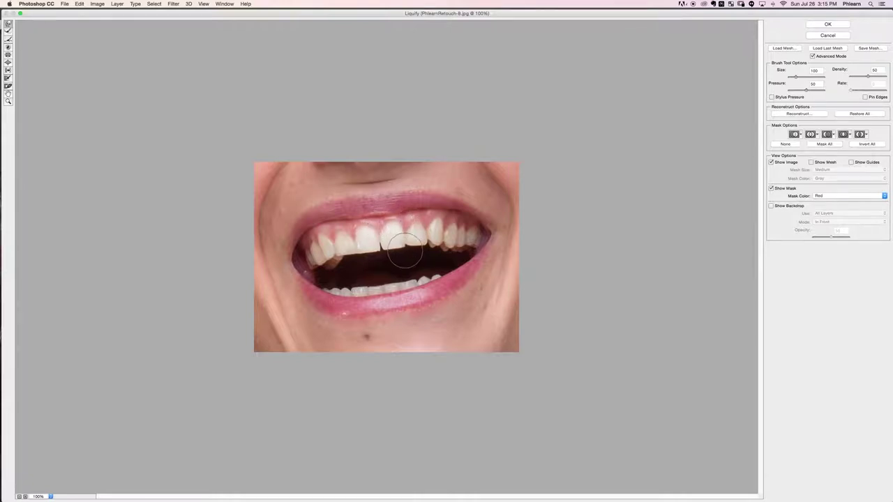
pyautogui.moveTo(404, 251); pyautogui.dragTo(389, 252)
pyautogui.moveTo(358, 222); pyautogui.dragTo(358, 227)
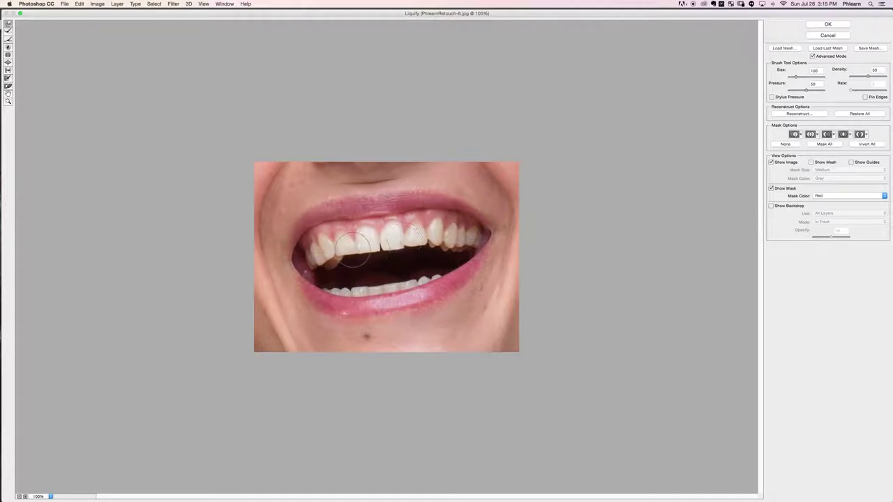
pyautogui.press('f')
pyautogui.moveTo(390, 253); pyautogui.dragTo(399, 256)
# Step: Narrow the notch between the two central upper teeth with a small warp brush, starting at size 35, and apply the Liquify filter
pyautogui.scroll(-2, 377, 240)
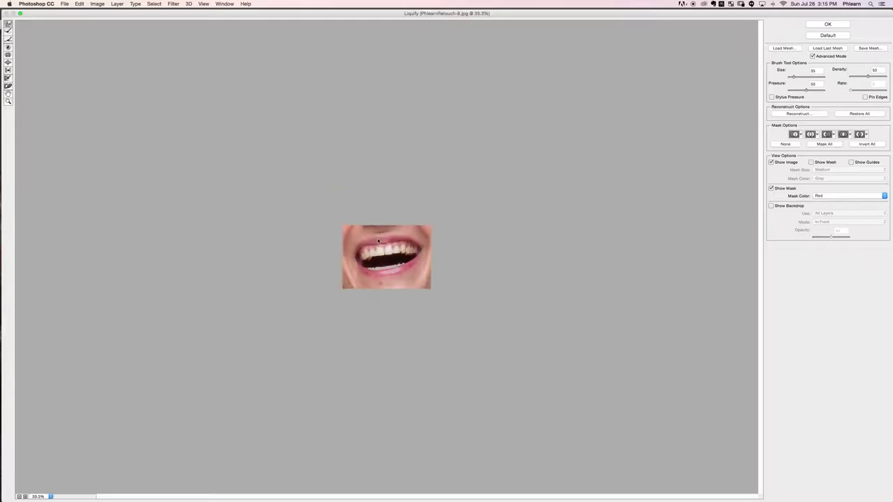
pyautogui.scroll(5, 377, 240)
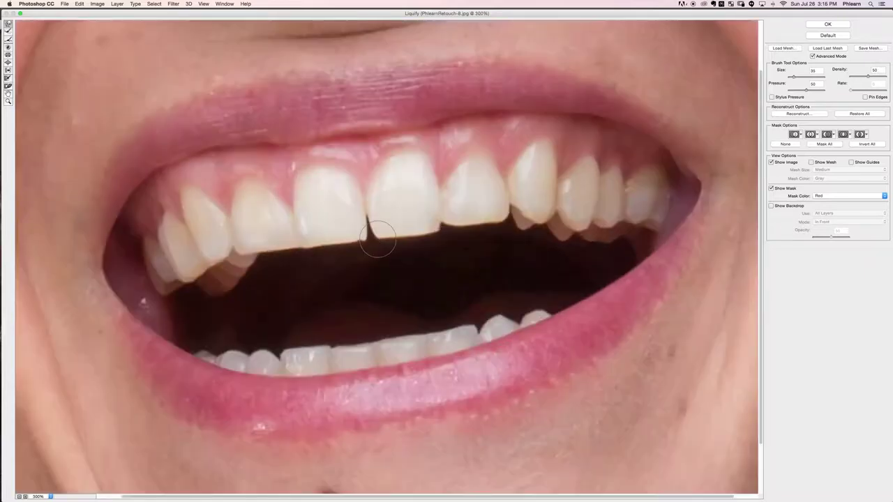
pyautogui.click(376, 244)
pyautogui.moveTo(377, 244); pyautogui.dragTo(369, 253)
pyautogui.moveTo(450, 242); pyautogui.dragTo(450, 244)
pyautogui.press(']')
pyautogui.press('[')
pyautogui.press(']')
pyautogui.moveTo(362, 222)
pyautogui.mouseDown()
pyautogui.moveTo(368, 240)
pyautogui.moveTo(381, 240)
pyautogui.mouseUp()
pyautogui.moveTo(368, 241); pyautogui.dragTo(360, 240)
pyautogui.press('alt')
pyautogui.scroll(-2, 309, 240)
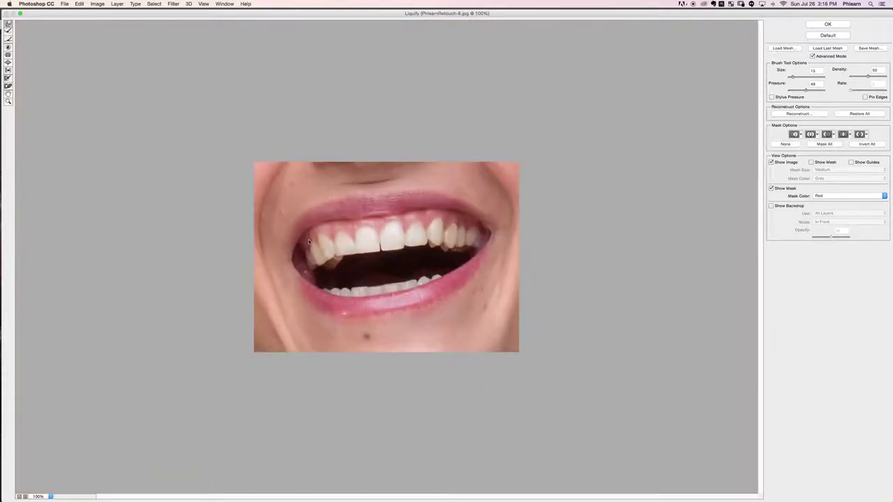
pyautogui.scroll(2, 309, 240)
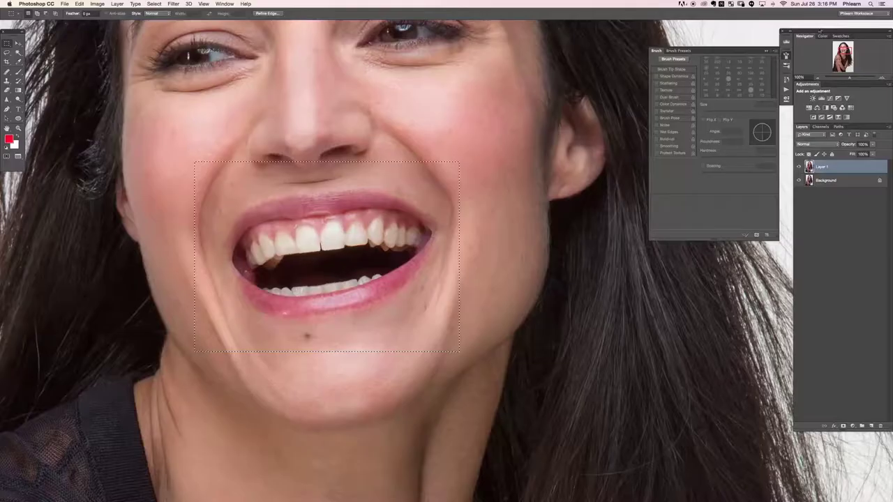
pyautogui.click(825, 28)
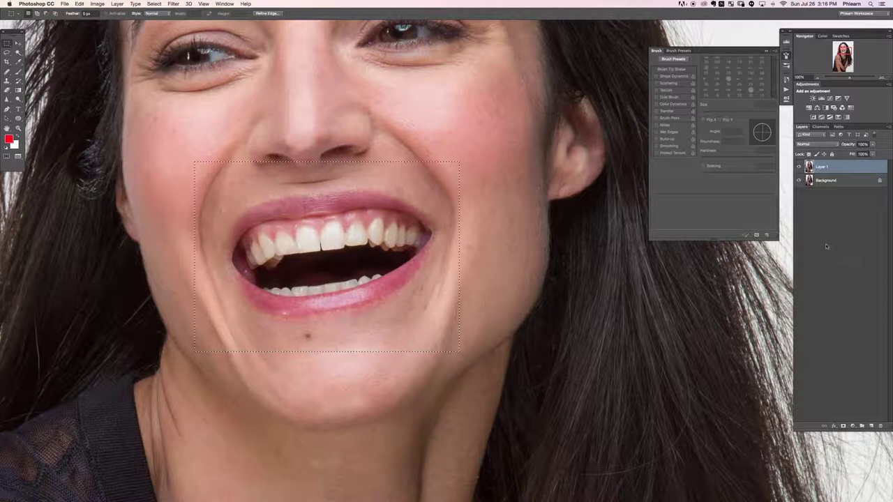
# Step: Clear the mouth selection and add an empty layer above the liquified layer
pyautogui.press('super+d')
pyautogui.press('super+plus')
pyautogui.press('super+plus')
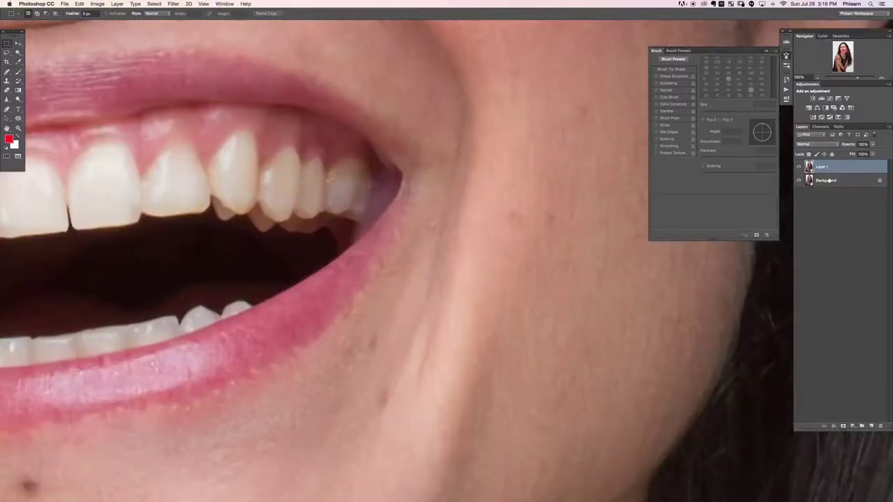
pyautogui.press('super+alt+shift+n')
pyautogui.press('super+equal')
pyautogui.moveTo(339, 149); pyautogui.dragTo(654, 286)
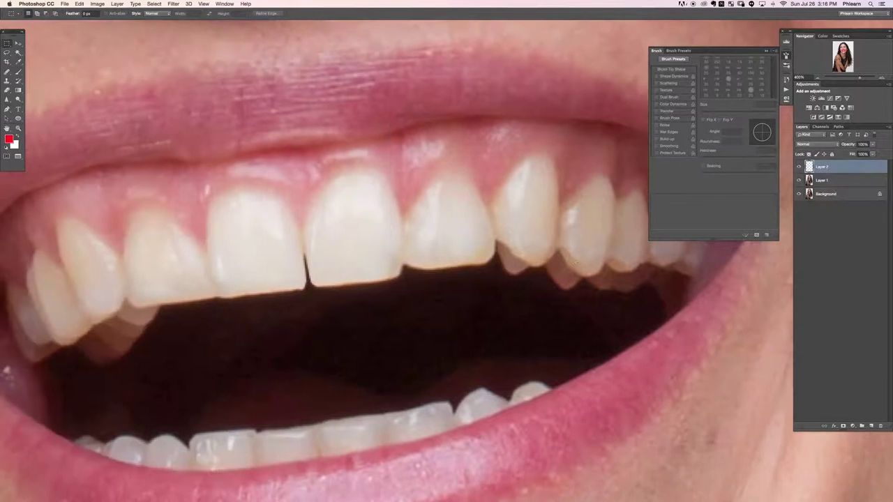
# Step: Clone tooth texture over the remaining dark gap between the two central upper teeth with a soft 5 px Clone Stamp
pyautogui.press('s')
pyautogui.moveTo(304, 262)
pyautogui.mouseDown()
pyautogui.moveTo(328, 276)
pyautogui.moveTo(323, 258)
pyautogui.moveTo(304, 256)
pyautogui.mouseUp()
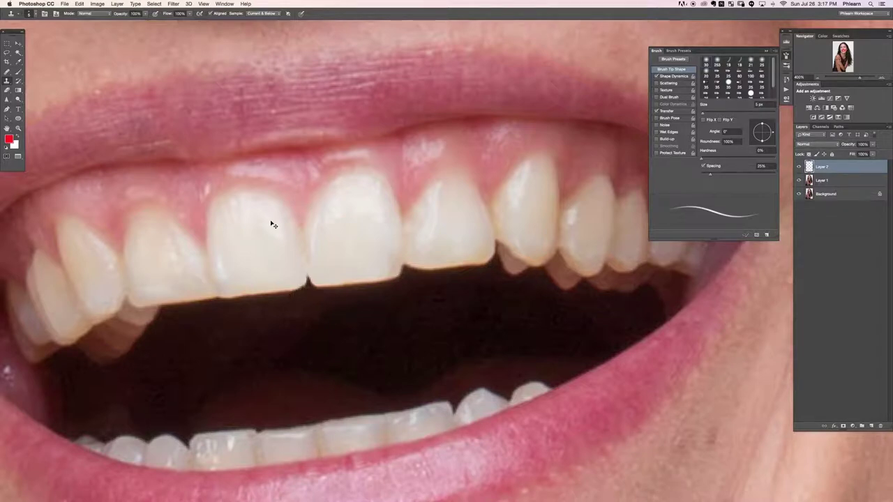
pyautogui.press('super+minus')
pyautogui.press('super+plus')
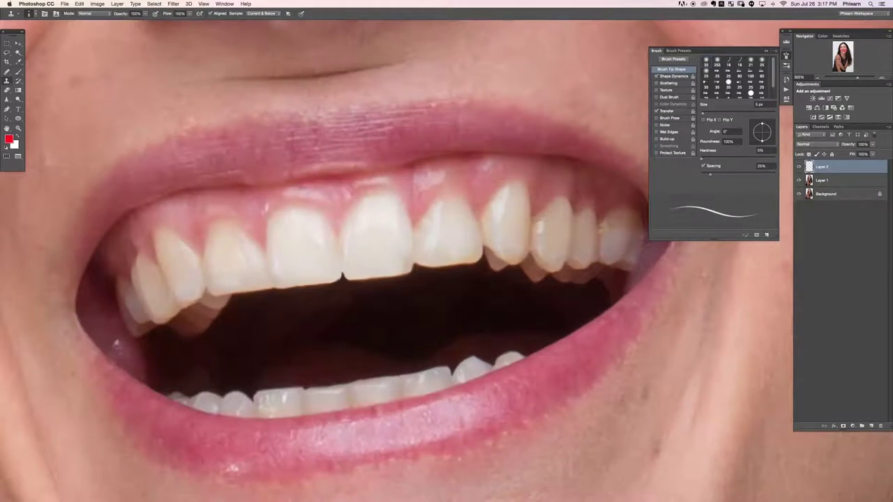
pyautogui.click(338, 277)
pyautogui.moveTo(342, 273); pyautogui.dragTo(342, 276)
pyautogui.press('super+minus')
pyautogui.press('super+minus')
pyautogui.press('super+minus')
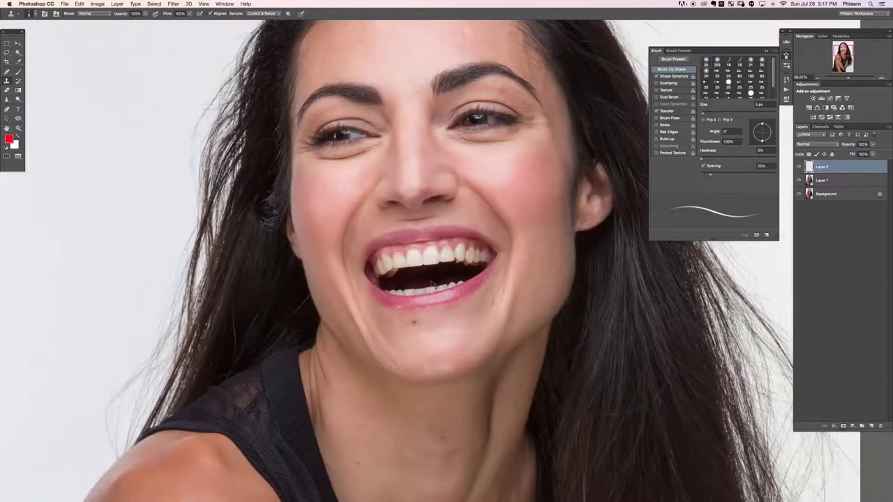
pyautogui.moveTo(480, 306); pyautogui.dragTo(468, 317)
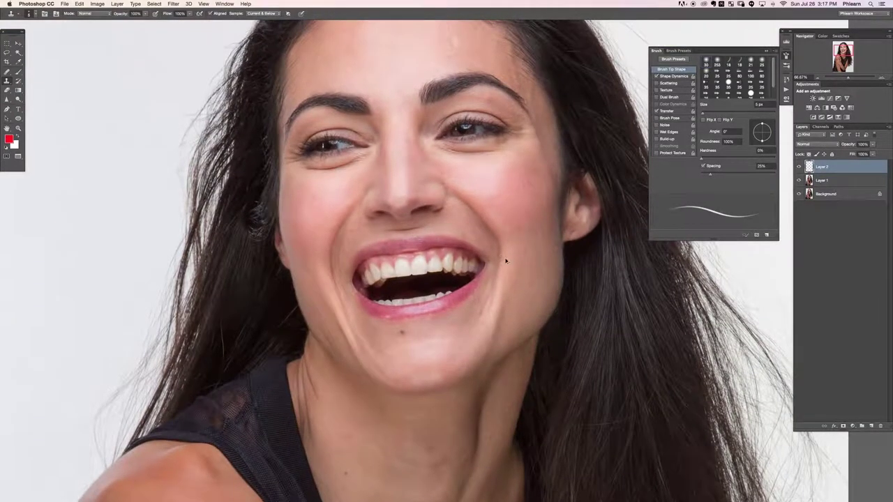
# Step: Stamp all visible layers into a new top layer and open a rectangular selection around the mouth in the Liquify filter
pyautogui.press('super+alt+shift+e')
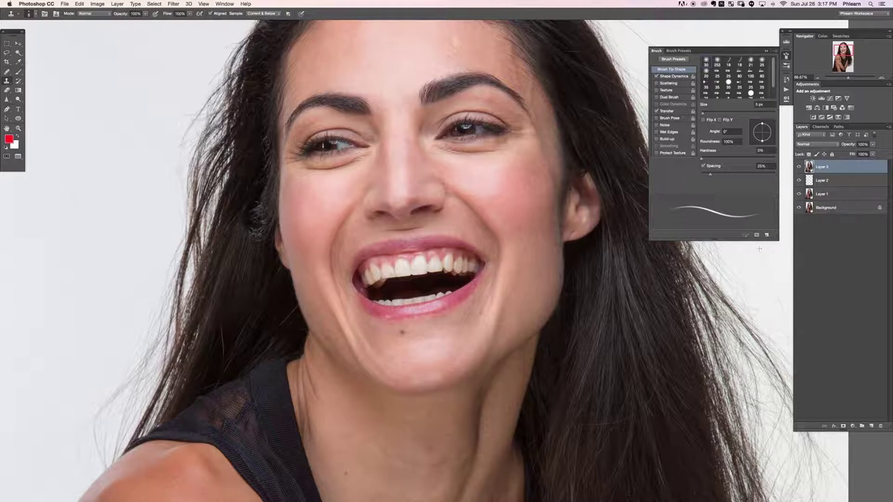
pyautogui.click(800, 169)
pyautogui.click(799, 168)
pyautogui.press('m')
pyautogui.moveTo(316, 198); pyautogui.dragTo(525, 357)
pyautogui.press('super+shift+x')
pyautogui.press('super+shift+x')
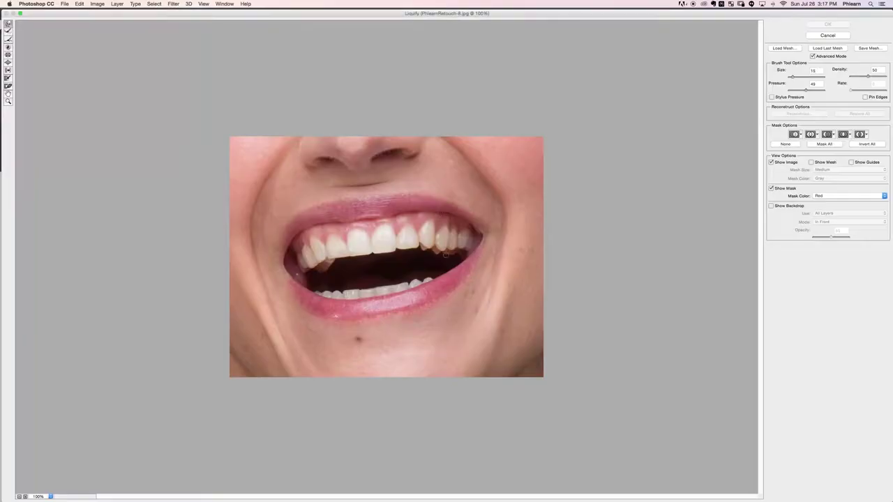
pyautogui.press('super+minus')
pyautogui.press('super+minus')
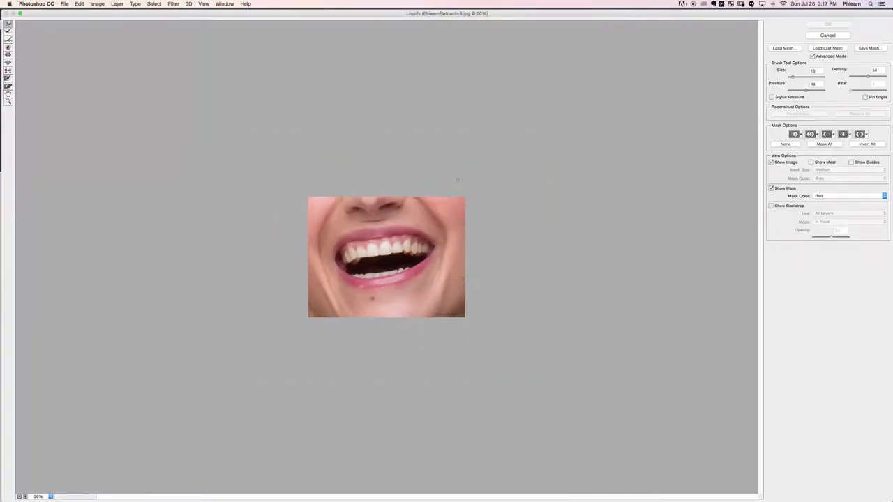
# Step: Warp the upper teeth with a size 181 Liquify brush, apply the filter, and compare the mouth before and after
pyautogui.moveTo(378, 263)
pyautogui.mouseDown()
pyautogui.moveTo(395, 265)
pyautogui.moveTo(381, 258)
pyautogui.moveTo(393, 252)
pyautogui.moveTo(353, 261)
pyautogui.moveTo(364, 260)
pyautogui.mouseUp()
pyautogui.keyDown('alt'); pyautogui.click(389, 264); pyautogui.keyUp('alt')
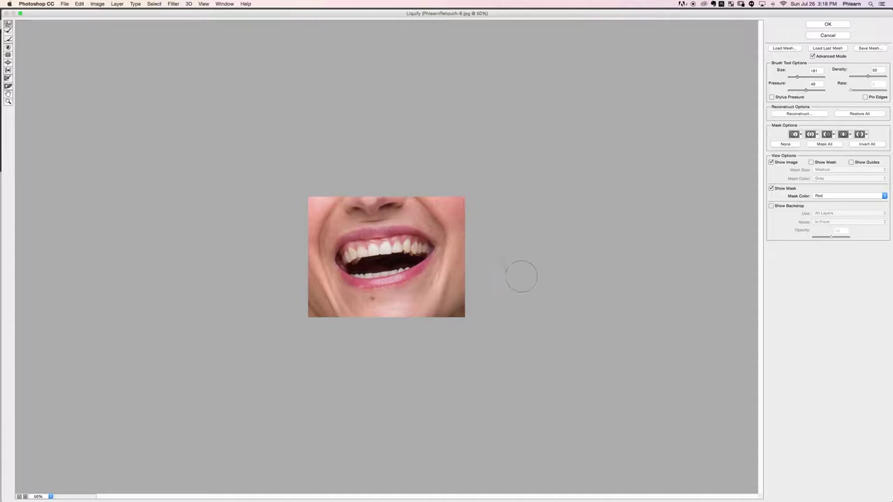
pyautogui.click(829, 25)
pyautogui.press('super+minus')
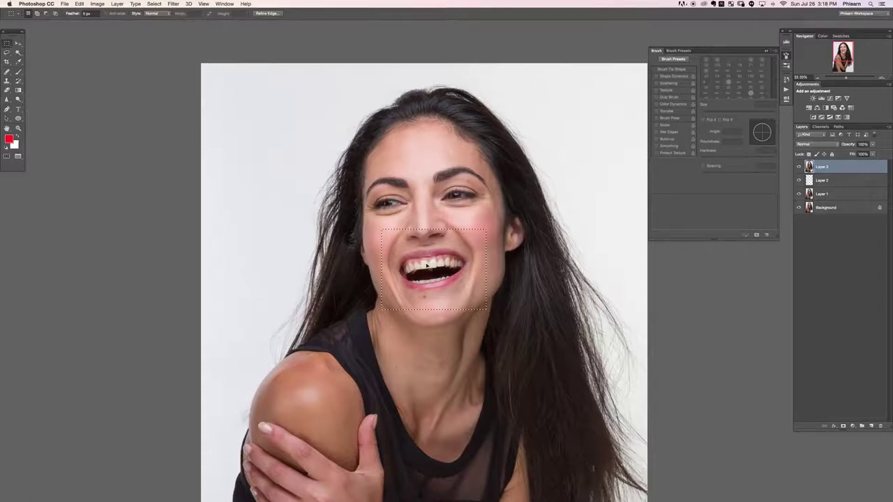
pyautogui.press('super+z')
pyautogui.press('super+z')
pyautogui.press('super+z')
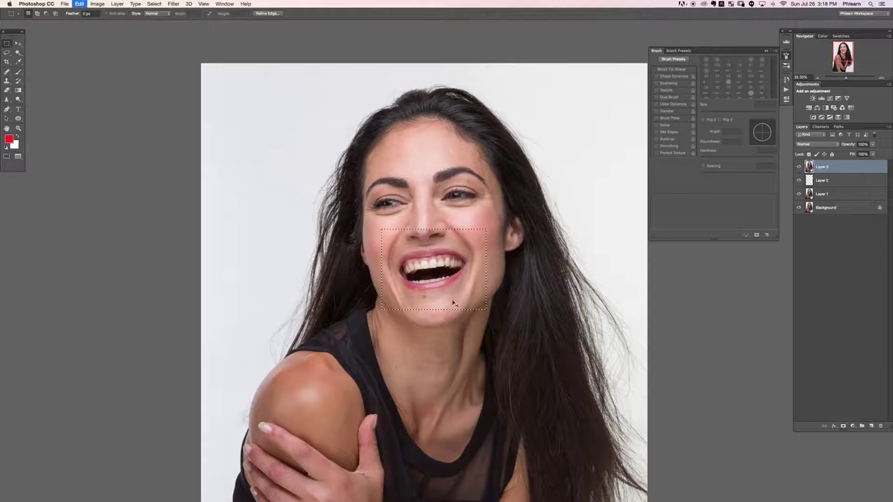
# Step: Restore the mouth selection, refine the upper teeth with a size 236 Liquify warp brush, apply the filter and deselect
pyautogui.click(491, 303)
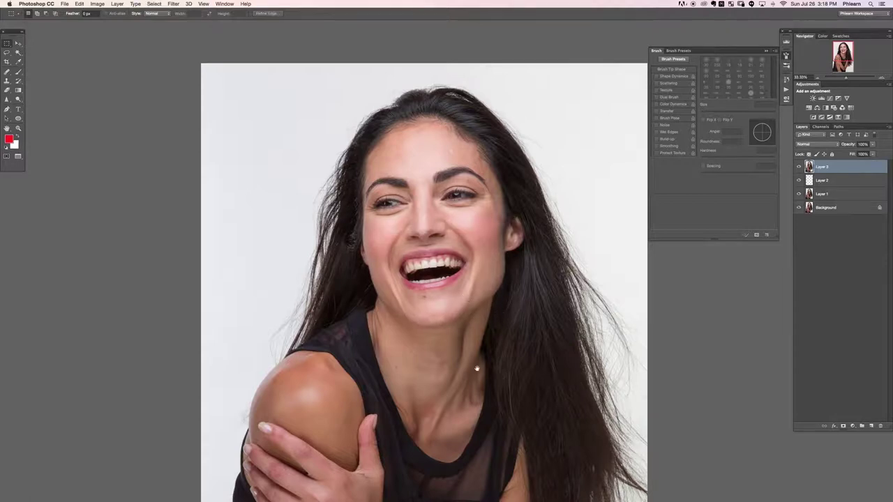
pyautogui.scroll(-3, 485, 330)
pyautogui.press('super+shift+d')
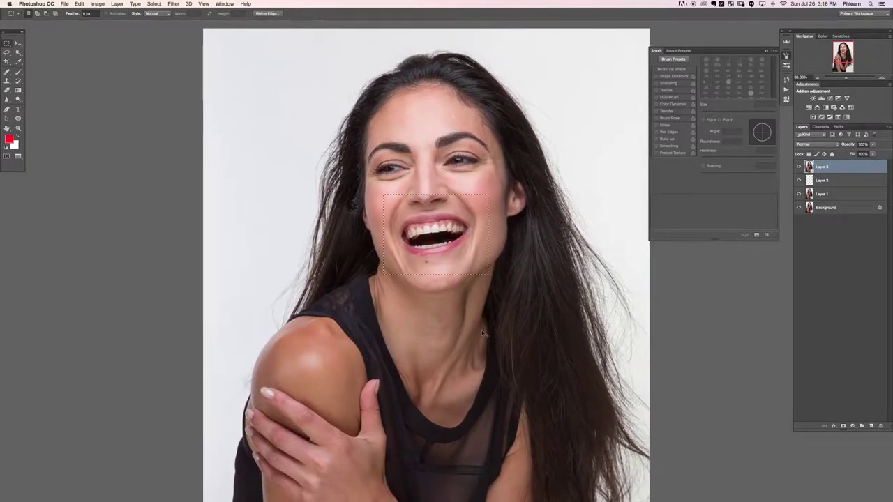
pyautogui.press('super+shift+x')
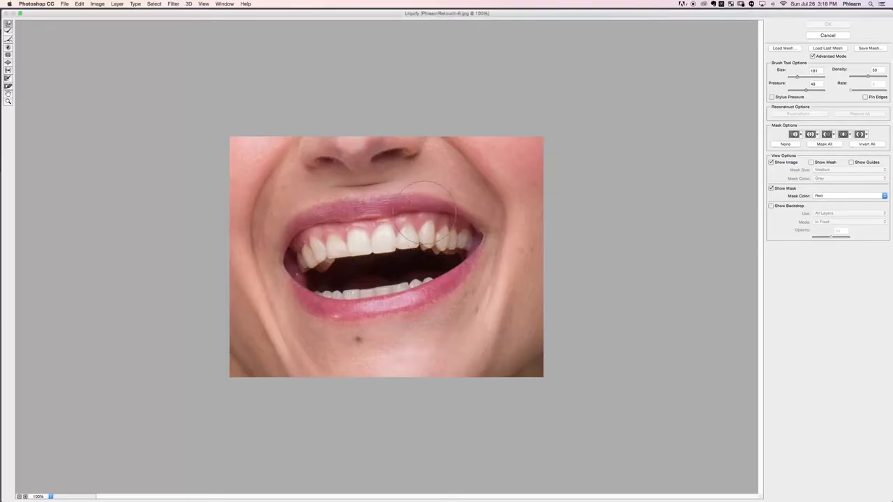
pyautogui.press('super+minus')
pyautogui.press('super+minus')
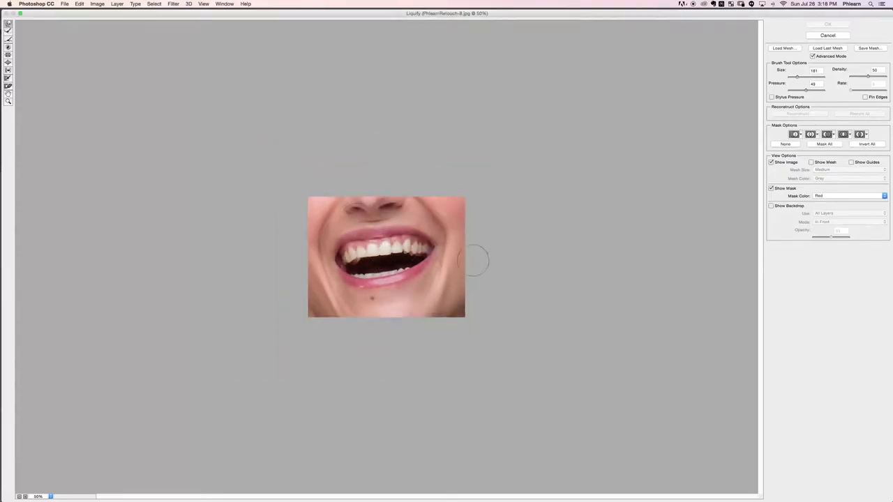
pyautogui.click(370, 264)
pyautogui.moveTo(370, 264); pyautogui.dragTo(372, 263)
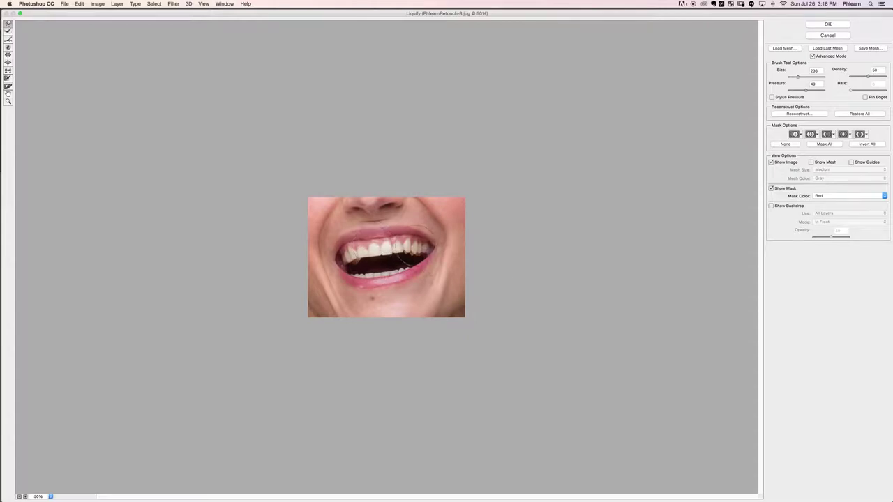
pyautogui.click(827, 23)
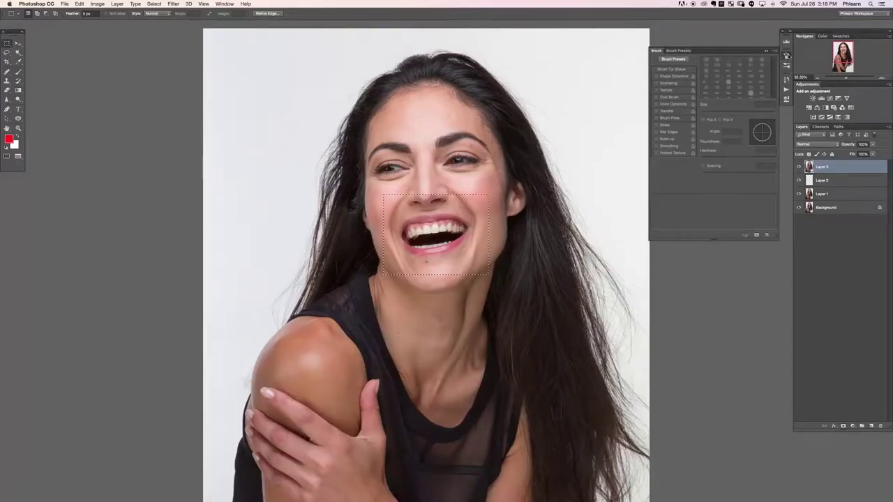
pyautogui.press('super+d')
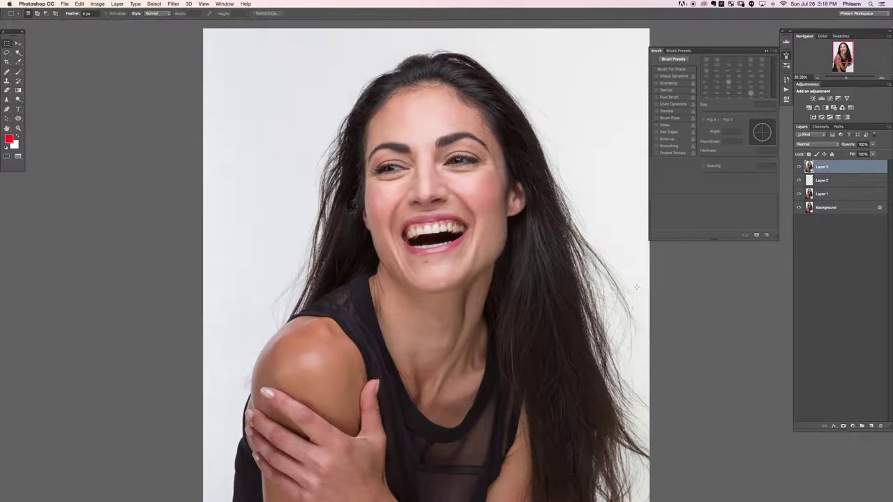
# Step: Group the three retouching layers above the background and compare the portrait with the group hidden and shown
pyautogui.keyDown('shift'); pyautogui.click(841, 197); pyautogui.keyUp('shift')
pyautogui.press('super+g')
pyautogui.click(799, 166)
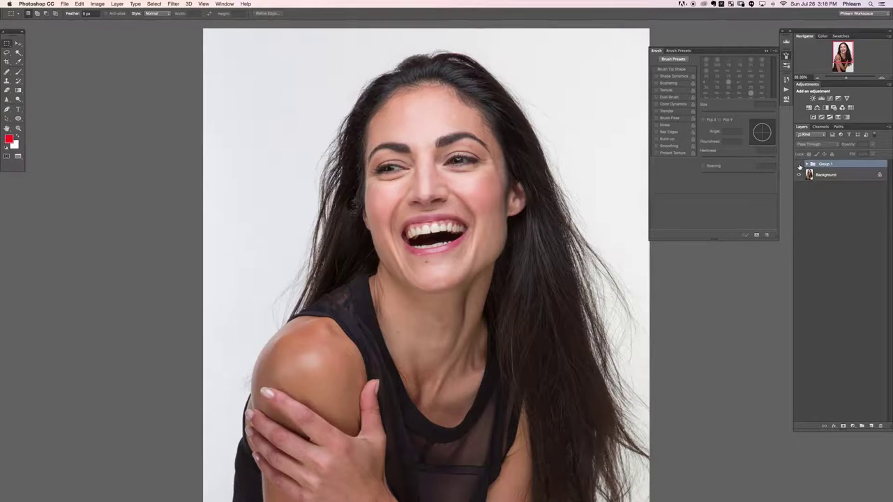
pyautogui.click(799, 164)
pyautogui.click(800, 164)
pyautogui.click(798, 165)
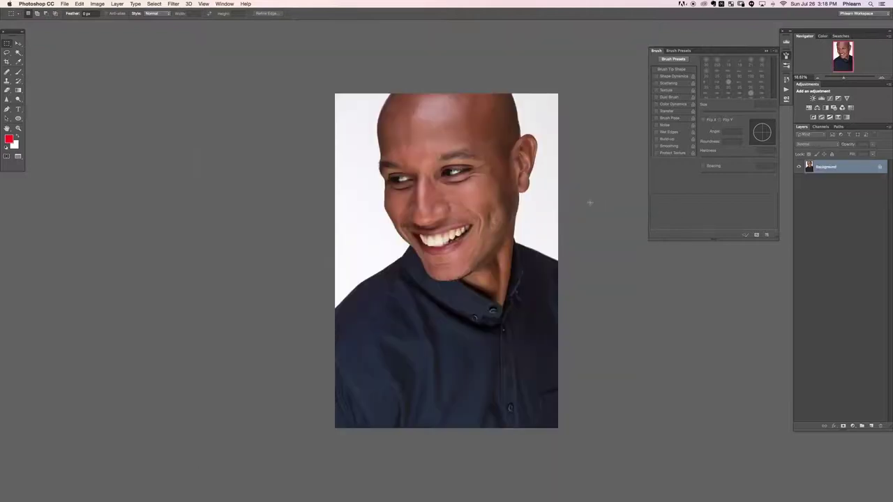
# Step: Mark shapes and direction arrows over the man's upper teeth in red with a 10 px brush on a new layer, and delete that layer
pyautogui.press('super+plus')
pyautogui.press('super+plus')
pyautogui.press('super+plus')
pyautogui.press('super+plus')
pyautogui.press('super+plus')
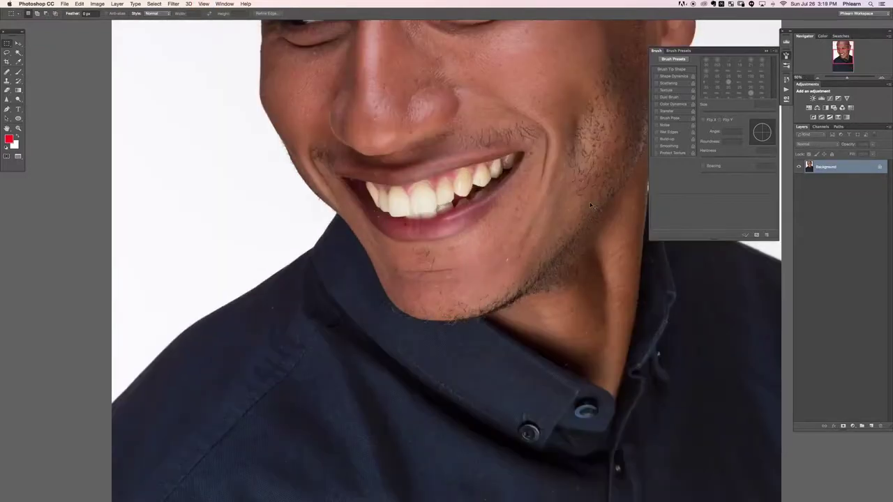
pyautogui.scroll(5, 397, 160)
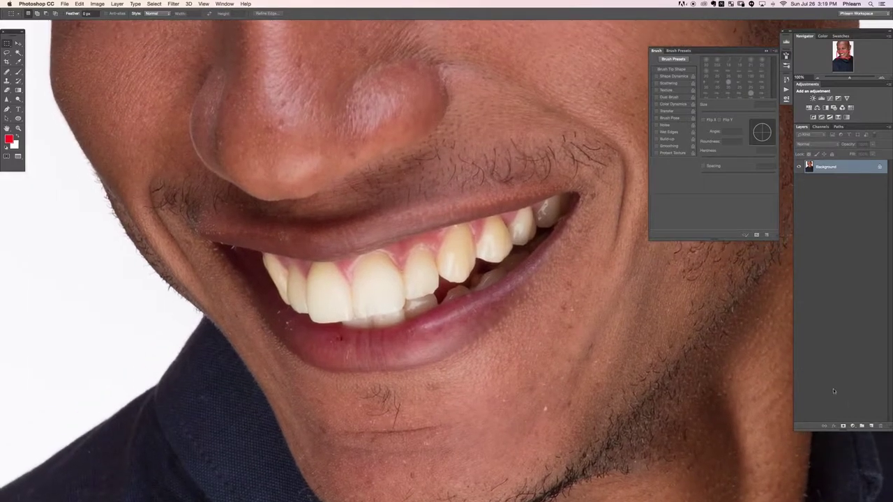
pyautogui.press('super+alt+shift+n')
pyautogui.press('b')
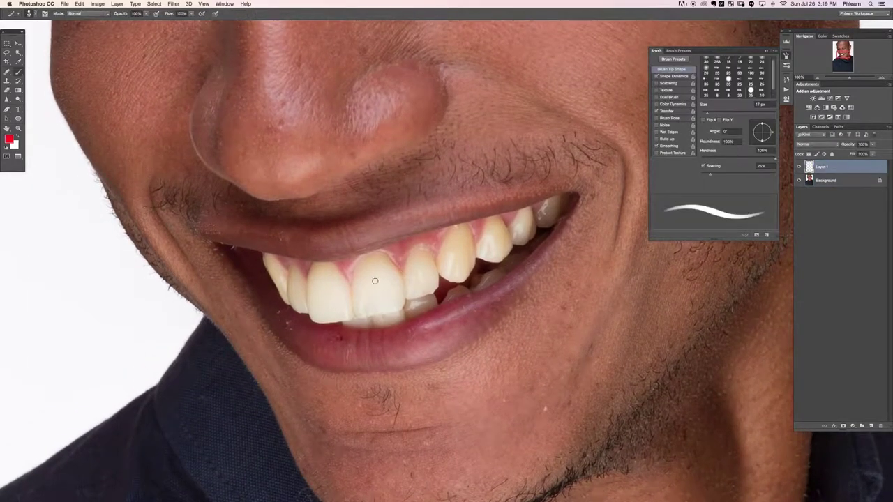
pyautogui.press('[')
pyautogui.moveTo(377, 288); pyautogui.dragTo(331, 314)
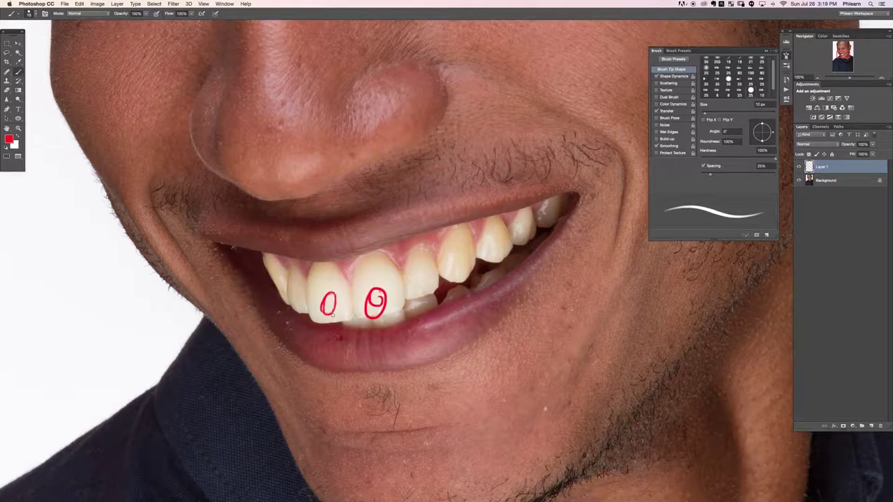
pyautogui.moveTo(420, 286); pyautogui.dragTo(426, 287)
pyautogui.moveTo(381, 265)
pyautogui.mouseDown()
pyautogui.moveTo(406, 277)
pyautogui.moveTo(417, 249)
pyautogui.moveTo(428, 248)
pyautogui.moveTo(435, 265)
pyautogui.moveTo(466, 229)
pyautogui.moveTo(472, 252)
pyautogui.mouseUp()
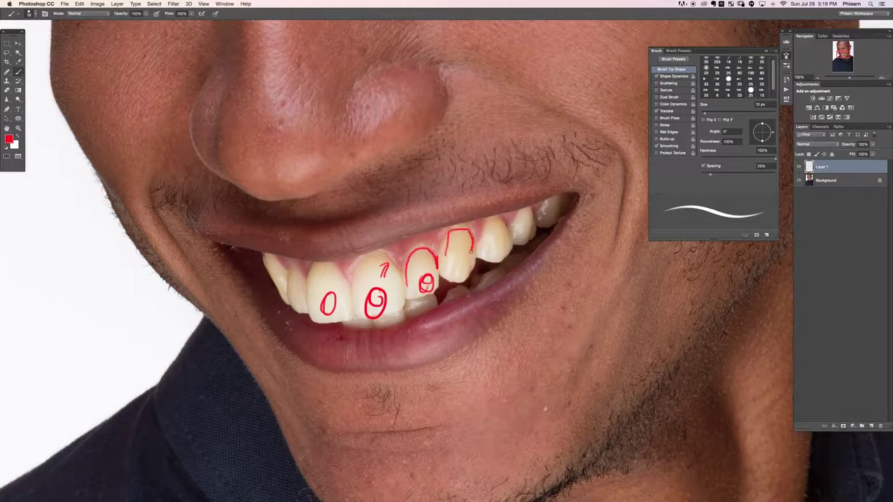
pyautogui.moveTo(311, 296); pyautogui.dragTo(347, 284)
pyautogui.moveTo(383, 287)
pyautogui.mouseDown()
pyautogui.moveTo(395, 276)
pyautogui.moveTo(362, 266)
pyautogui.moveTo(372, 272)
pyautogui.mouseUp()
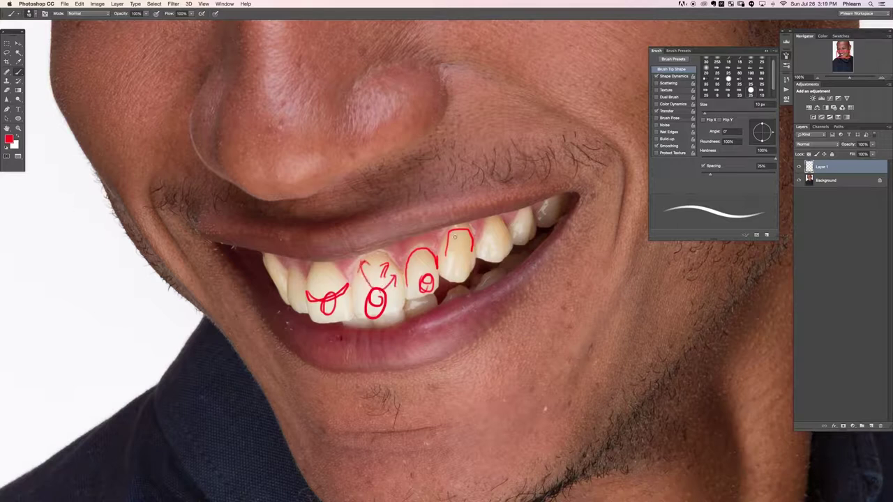
pyautogui.press('BackSpace')
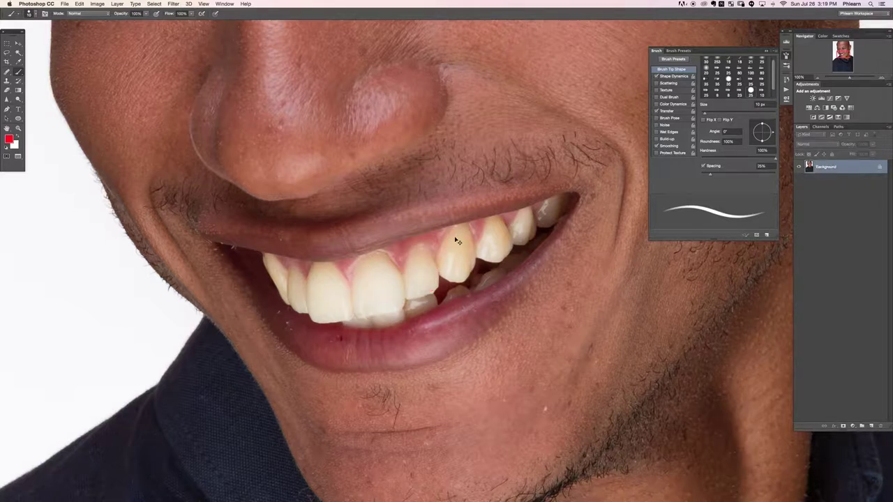
# Step: Add a Solid Color fill layer in red #d03535 above the background and set its blend mode to Color
pyautogui.moveTo(516, 348); pyautogui.dragTo(507, 331)
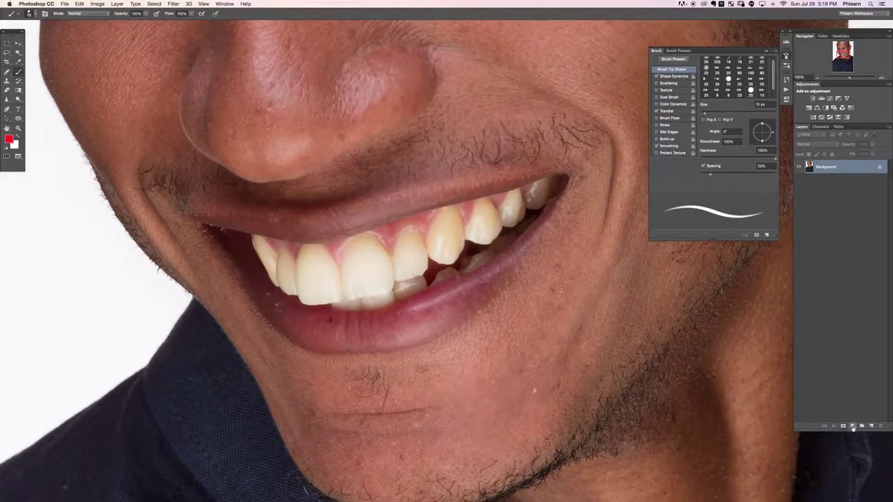
pyautogui.click(852, 426)
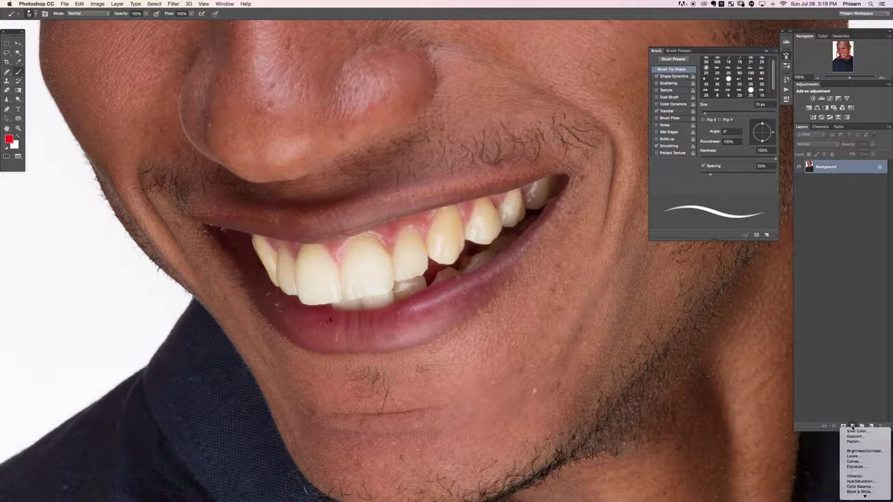
pyautogui.click(855, 432)
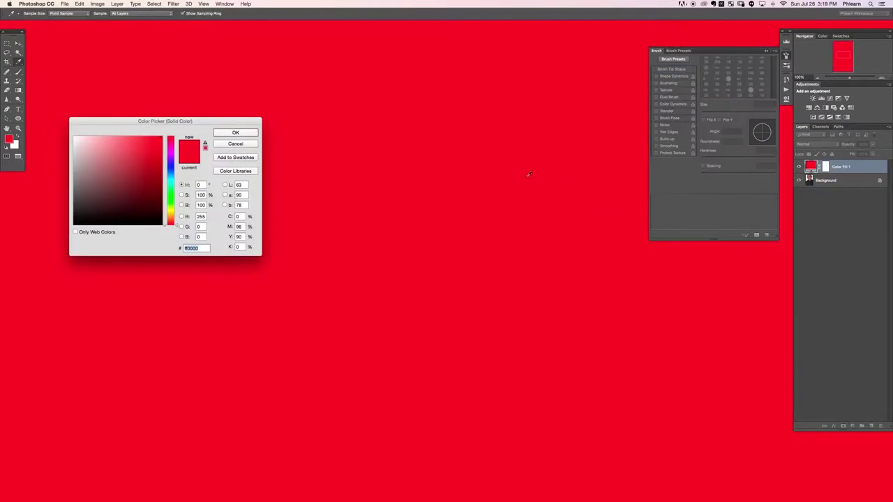
pyautogui.click(132, 167)
pyautogui.click(139, 154)
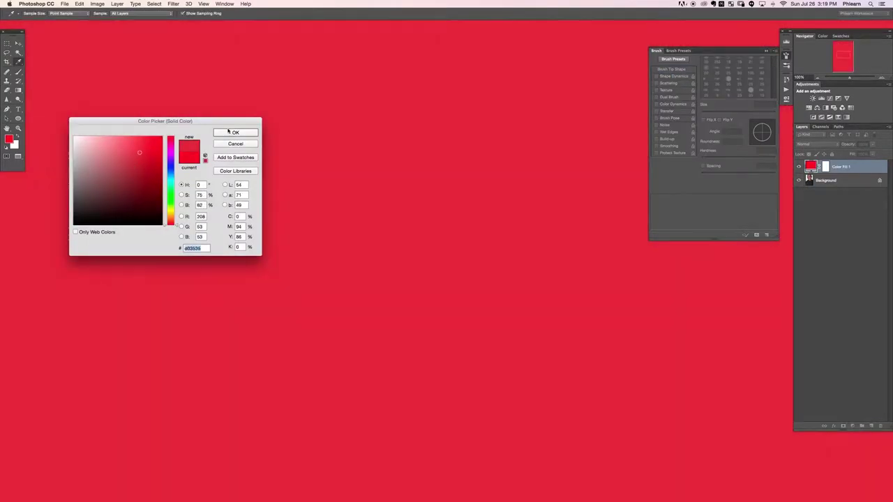
pyautogui.click(229, 131)
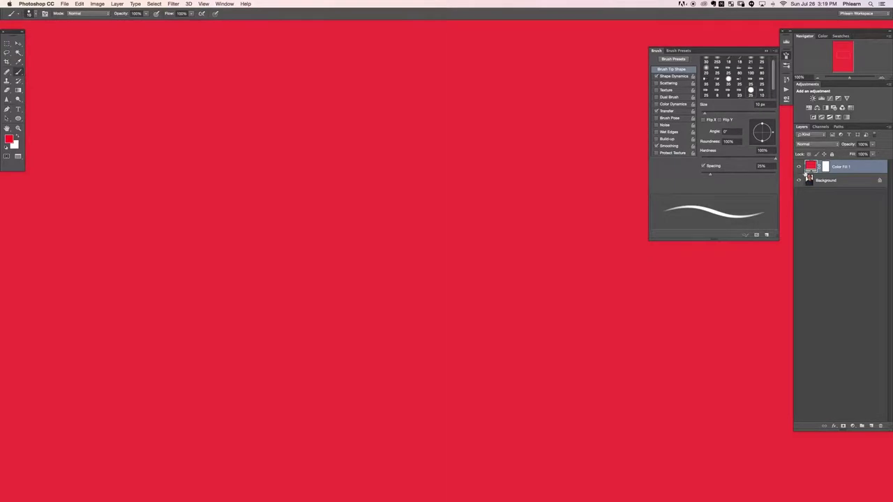
pyautogui.click(804, 146)
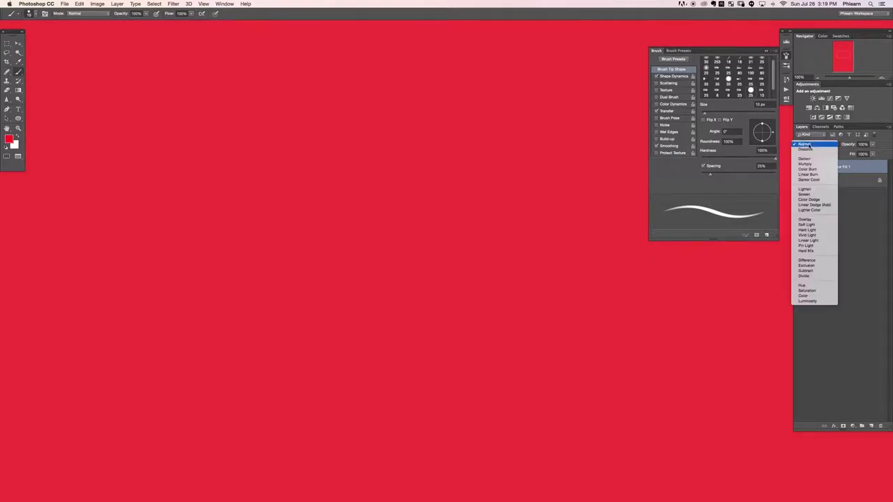
pyautogui.click(809, 296)
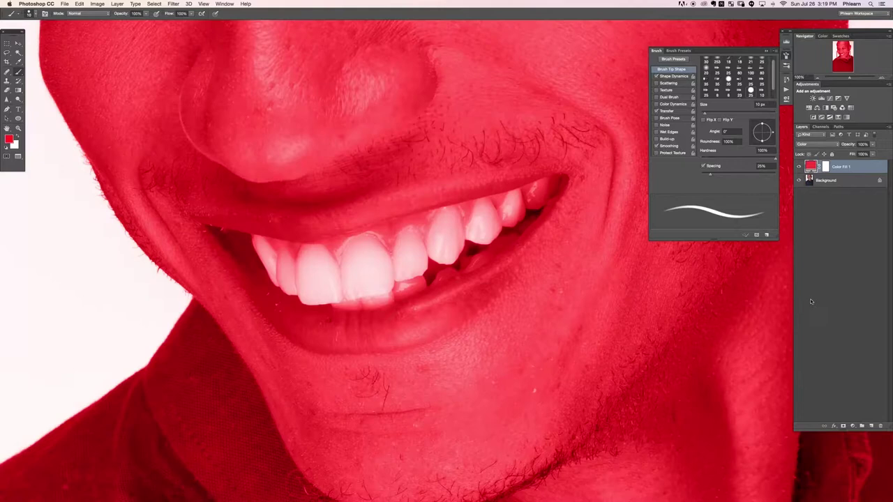
# Step: Reset the brush colours to white and black and invert the red fill layer's mask to black
pyautogui.click(824, 169)
pyautogui.press('d')
pyautogui.moveTo(451, 313); pyautogui.dragTo(424, 397)
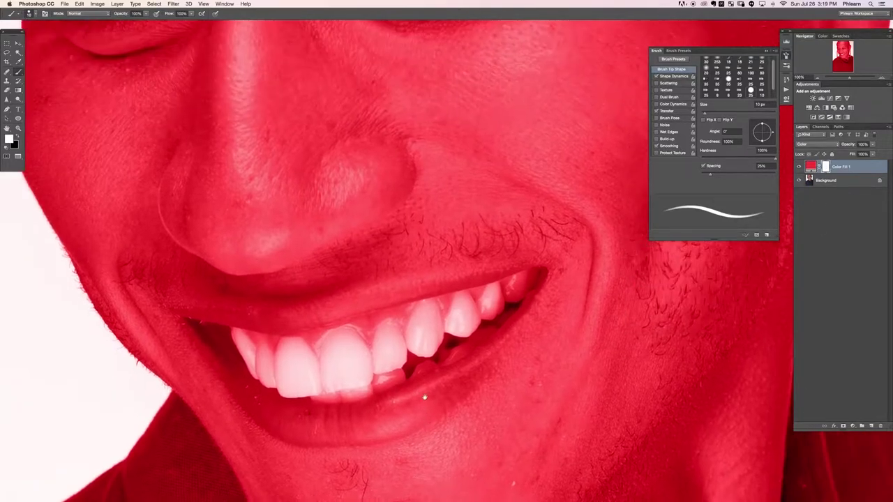
pyautogui.press('super+minus')
pyautogui.press('super+minus')
pyautogui.press('super+equal')
pyautogui.press('super+equal')
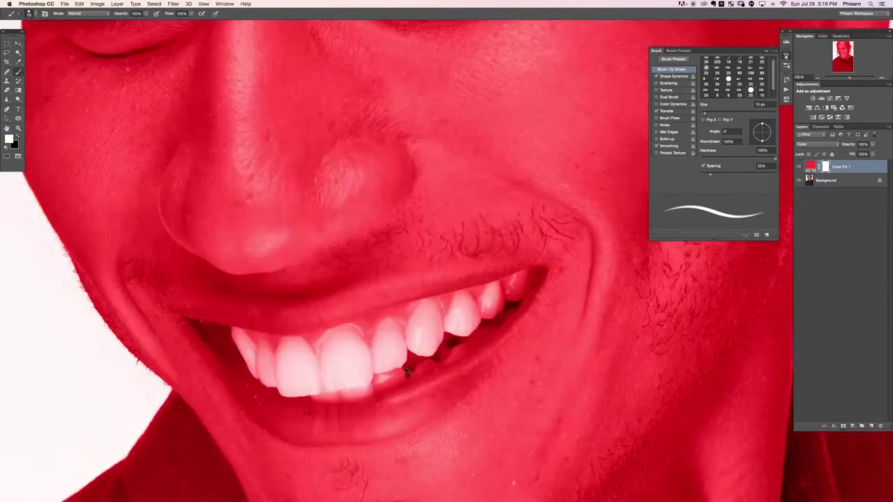
pyautogui.scroll(-5, 405, 368)
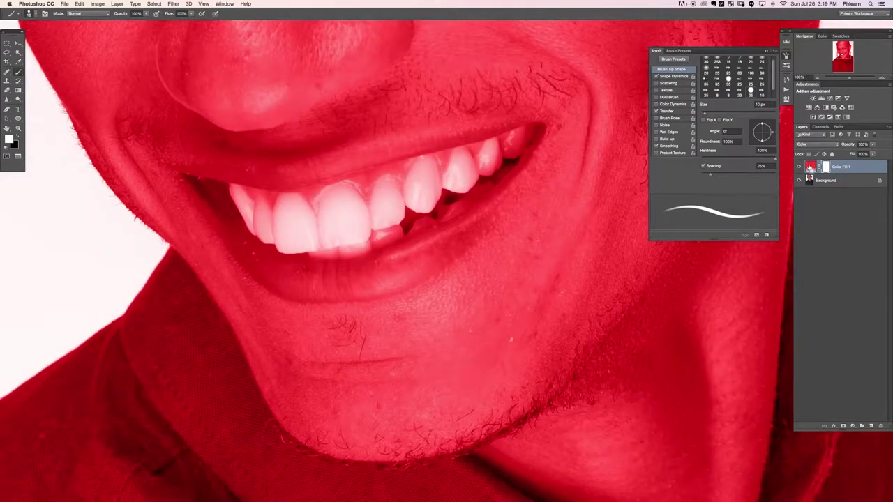
pyautogui.press('super+i')
# Step: Paint white on the fill layer's mask over the front upper teeth and the lower teeth directly beneath them with a soft-edged brush
pyautogui.press('super+plus')
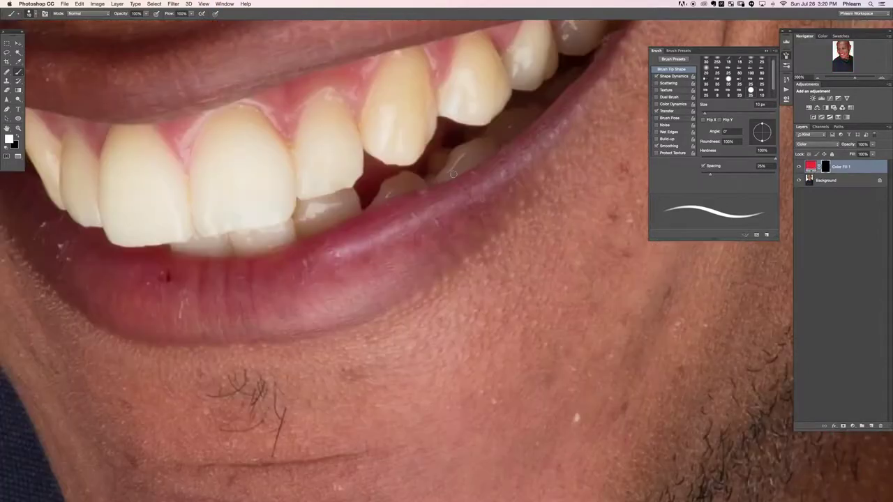
pyautogui.moveTo(235, 200); pyautogui.dragTo(310, 257)
pyautogui.moveTo(300, 213)
pyautogui.mouseDown()
pyautogui.moveTo(313, 245)
pyautogui.moveTo(300, 204)
pyautogui.moveTo(292, 225)
pyautogui.mouseUp()
pyautogui.moveTo(287, 226)
pyautogui.mouseDown()
pyautogui.moveTo(291, 200)
pyautogui.moveTo(281, 228)
pyautogui.moveTo(296, 187)
pyautogui.moveTo(319, 178)
pyautogui.moveTo(312, 173)
pyautogui.moveTo(325, 174)
pyautogui.moveTo(357, 214)
pyautogui.moveTo(355, 268)
pyautogui.moveTo(343, 260)
pyautogui.moveTo(320, 273)
pyautogui.moveTo(314, 254)
pyautogui.moveTo(288, 273)
pyautogui.moveTo(282, 245)
pyautogui.moveTo(270, 259)
pyautogui.moveTo(252, 250)
pyautogui.moveTo(238, 233)
pyautogui.moveTo(262, 245)
pyautogui.moveTo(222, 196)
pyautogui.moveTo(193, 196)
pyautogui.moveTo(180, 241)
pyautogui.moveTo(145, 200)
pyautogui.moveTo(158, 265)
pyautogui.moveTo(200, 288)
pyautogui.moveTo(244, 286)
pyautogui.moveTo(239, 269)
pyautogui.moveTo(248, 271)
pyautogui.moveTo(222, 247)
pyautogui.moveTo(193, 282)
pyautogui.mouseUp()
pyautogui.moveTo(127, 209)
pyautogui.mouseDown()
pyautogui.moveTo(103, 185)
pyautogui.moveTo(139, 251)
pyautogui.moveTo(115, 206)
pyautogui.moveTo(161, 270)
pyautogui.moveTo(140, 285)
pyautogui.moveTo(193, 315)
pyautogui.mouseUp()
pyautogui.press('x')
pyautogui.press('x')
pyautogui.moveTo(251, 291)
pyautogui.mouseDown()
pyautogui.moveTo(295, 301)
pyautogui.moveTo(346, 293)
pyautogui.moveTo(418, 259)
pyautogui.moveTo(406, 253)
pyautogui.moveTo(328, 283)
pyautogui.mouseUp()
pyautogui.press('space')
pyautogui.hscroll(3, 388, 250)
pyautogui.scroll(1, 388, 250)
pyautogui.moveTo(353, 230)
pyautogui.mouseDown()
pyautogui.moveTo(341, 208)
pyautogui.moveTo(332, 241)
pyautogui.moveTo(342, 189)
pyautogui.moveTo(354, 180)
pyautogui.moveTo(379, 210)
pyautogui.moveTo(380, 247)
pyautogui.moveTo(365, 225)
pyautogui.mouseUp()
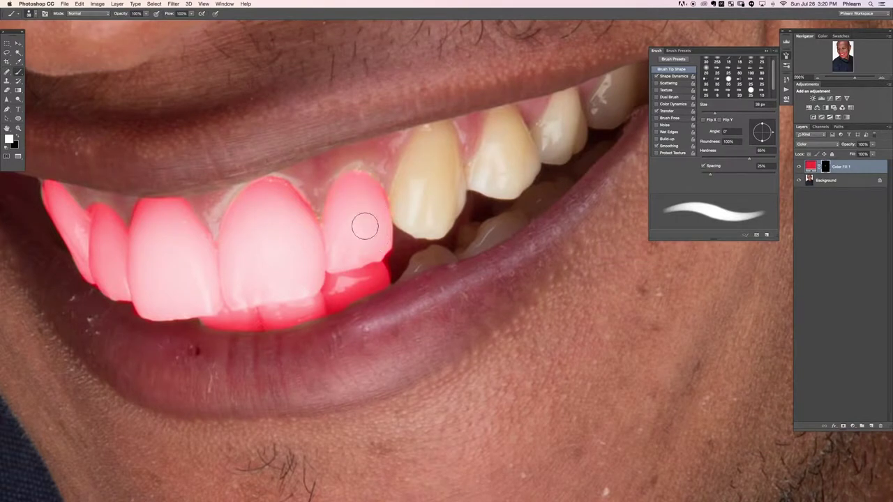
# Step: Extend the white mask painting over the remaining upper and lower teeth toward the far corner of the mouth
pyautogui.moveTo(407, 273)
pyautogui.mouseDown()
pyautogui.moveTo(432, 257)
pyautogui.moveTo(445, 260)
pyautogui.moveTo(397, 278)
pyautogui.mouseUp()
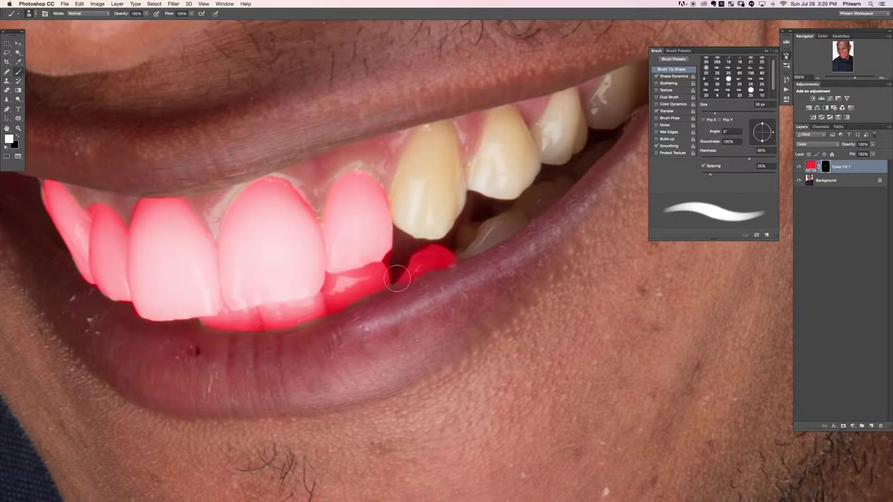
pyautogui.scroll(2, 422, 205)
pyautogui.hscroll(1, 422, 206)
pyautogui.moveTo(376, 213)
pyautogui.mouseDown()
pyautogui.moveTo(372, 238)
pyautogui.moveTo(394, 188)
pyautogui.moveTo(420, 184)
pyautogui.moveTo(433, 247)
pyautogui.moveTo(404, 279)
pyautogui.moveTo(379, 268)
pyautogui.moveTo(407, 258)
pyautogui.mouseUp()
pyautogui.moveTo(474, 186)
pyautogui.mouseDown()
pyautogui.moveTo(467, 162)
pyautogui.moveTo(485, 165)
pyautogui.moveTo(507, 216)
pyautogui.moveTo(493, 235)
pyautogui.moveTo(461, 238)
pyautogui.moveTo(465, 191)
pyautogui.moveTo(458, 193)
pyautogui.moveTo(482, 221)
pyautogui.moveTo(490, 198)
pyautogui.moveTo(484, 189)
pyautogui.moveTo(502, 176)
pyautogui.moveTo(527, 201)
pyautogui.moveTo(522, 172)
pyautogui.moveTo(516, 182)
pyautogui.moveTo(540, 148)
pyautogui.moveTo(534, 204)
pyautogui.moveTo(530, 192)
pyautogui.moveTo(578, 158)
pyautogui.moveTo(561, 172)
pyautogui.moveTo(585, 129)
pyautogui.moveTo(599, 123)
pyautogui.moveTo(603, 148)
pyautogui.moveTo(591, 168)
pyautogui.moveTo(569, 176)
pyautogui.mouseUp()
pyautogui.moveTo(473, 272)
pyautogui.mouseDown()
pyautogui.moveTo(452, 293)
pyautogui.moveTo(484, 271)
pyautogui.moveTo(438, 302)
pyautogui.moveTo(519, 245)
pyautogui.moveTo(434, 293)
pyautogui.mouseUp()
# Step: Paint black on the mask along the gum line and the dark gap between the teeth to clean up the red spill
pyautogui.press('x')
pyautogui.moveTo(419, 159); pyautogui.dragTo(538, 129)
pyautogui.moveTo(558, 209)
pyautogui.mouseDown()
pyautogui.moveTo(566, 201)
pyautogui.moveTo(446, 260)
pyautogui.moveTo(404, 293)
pyautogui.moveTo(378, 291)
pyautogui.moveTo(388, 292)
pyautogui.mouseUp()
pyautogui.moveTo(383, 186); pyautogui.dragTo(374, 203)
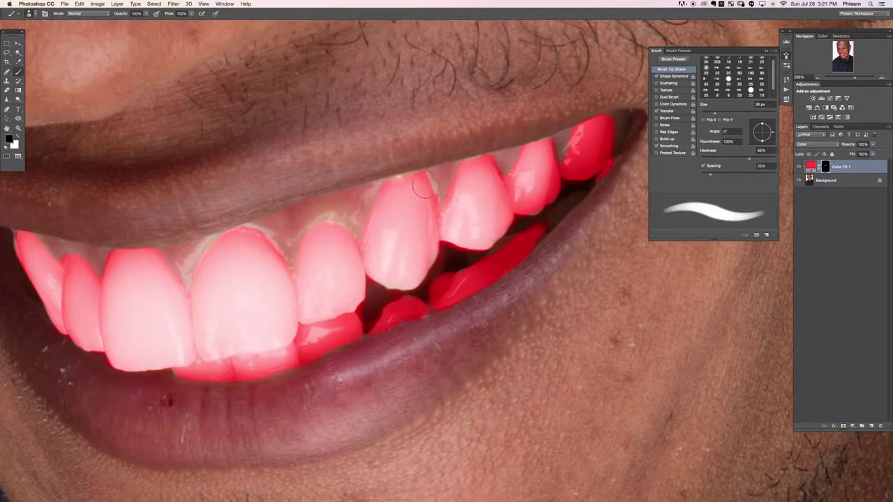
pyautogui.press('super+minus')
pyautogui.press('super+minus')
pyautogui.press('super+minus')
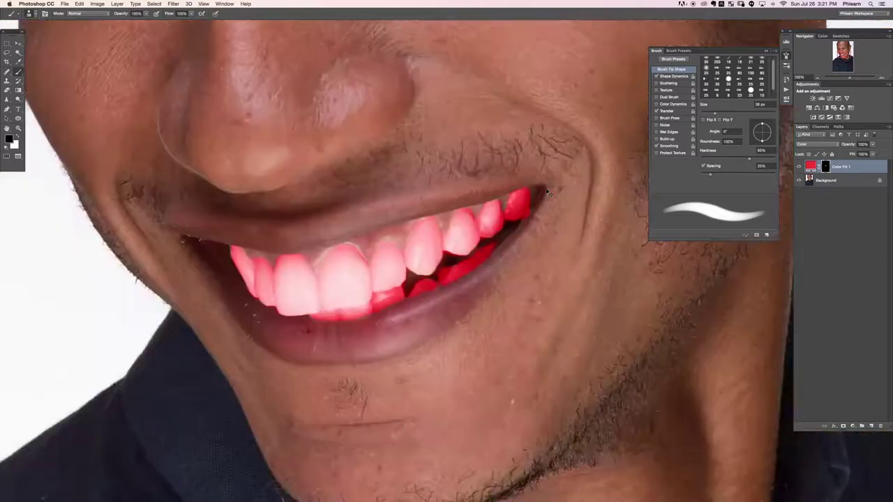
pyautogui.press('super+plus')
pyautogui.press('super+plus')
pyautogui.press('super+plus')
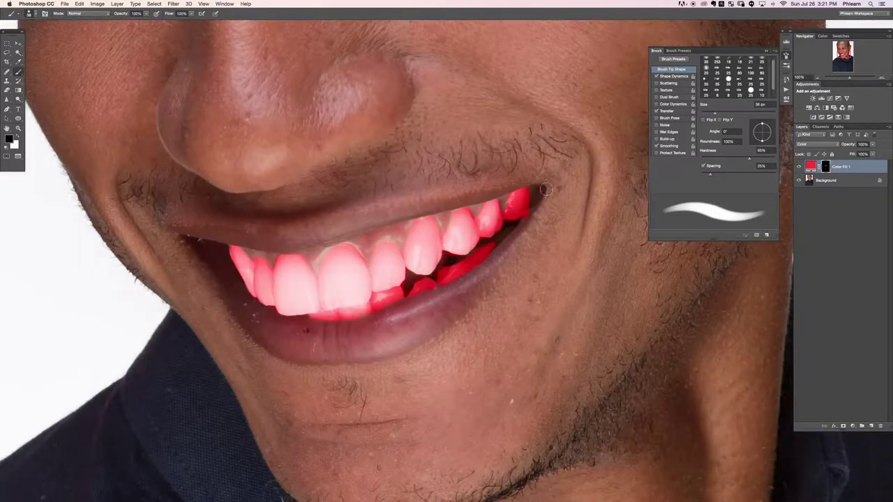
# Step: Change the red fill layer's colour to a pale orange-beige, hue 24 and hex d6b39c
pyautogui.press('super+minus')
pyautogui.press('super+minus')
pyautogui.press('super+minus')
pyautogui.press('super+minus')
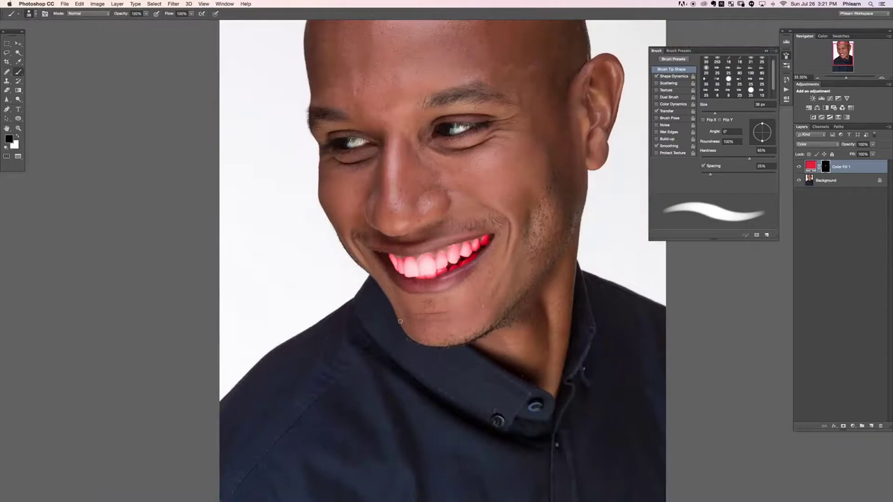
pyautogui.press('super+minus')
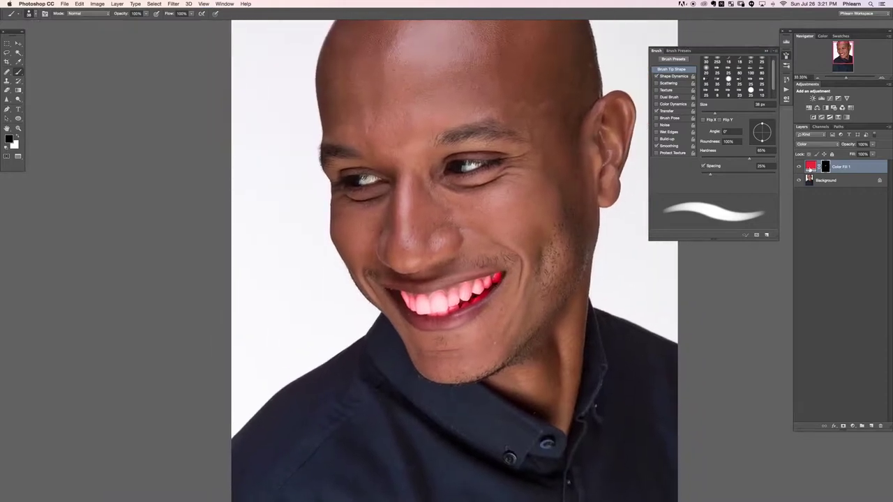
pyautogui.click(810, 167)
pyautogui.doubleClick(810, 167)
pyautogui.click(170, 222)
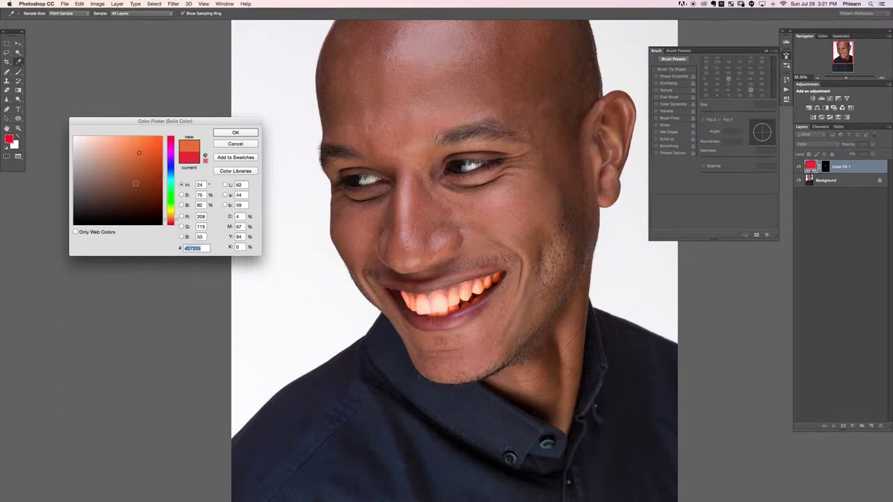
pyautogui.moveTo(139, 153); pyautogui.dragTo(99, 150)
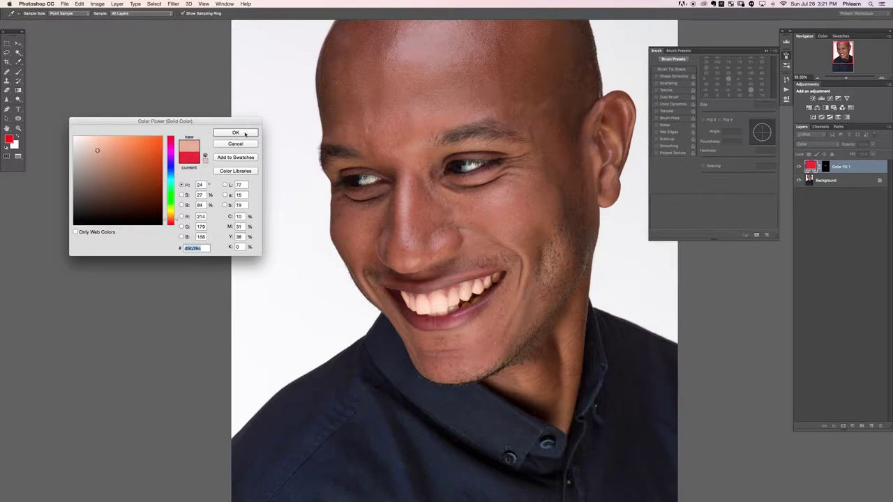
pyautogui.click(246, 133)
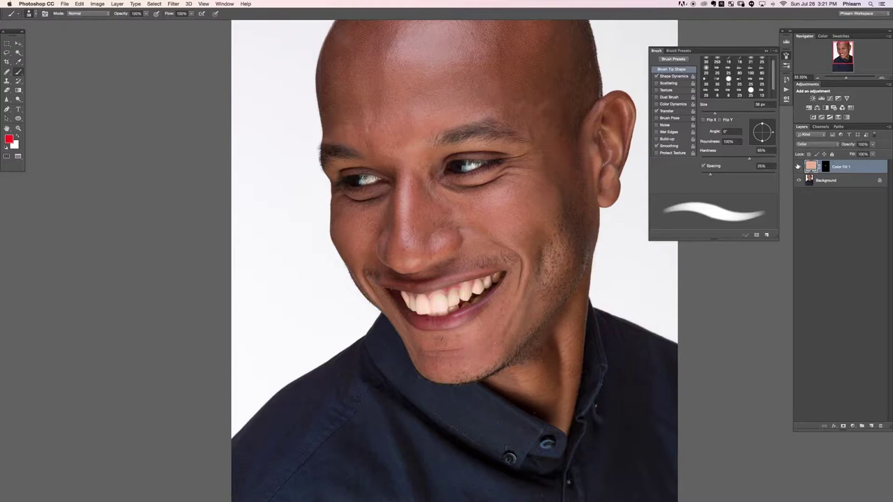
# Step: Compare the teeth with the fill layer hidden and shown, and lighten its colour to hex e1ccbe
pyautogui.press('super+plus')
pyautogui.press('super+plus')
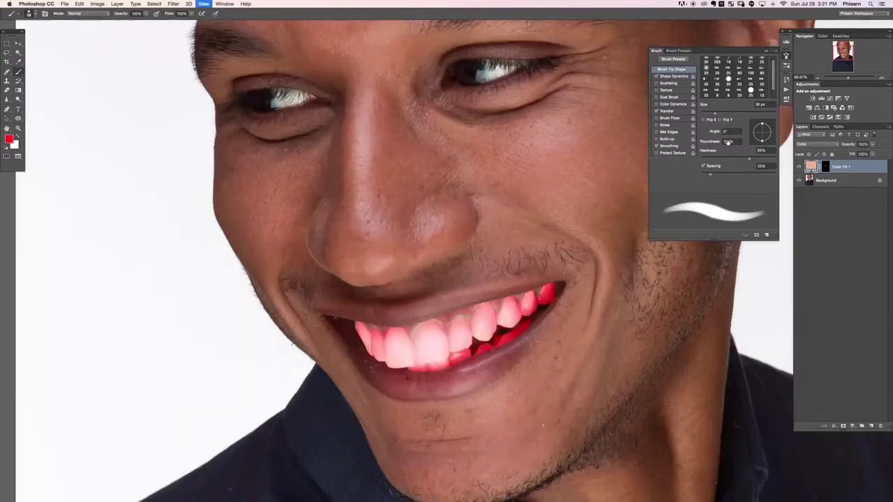
pyautogui.moveTo(624, 290); pyautogui.dragTo(626, 219)
pyautogui.click(799, 167)
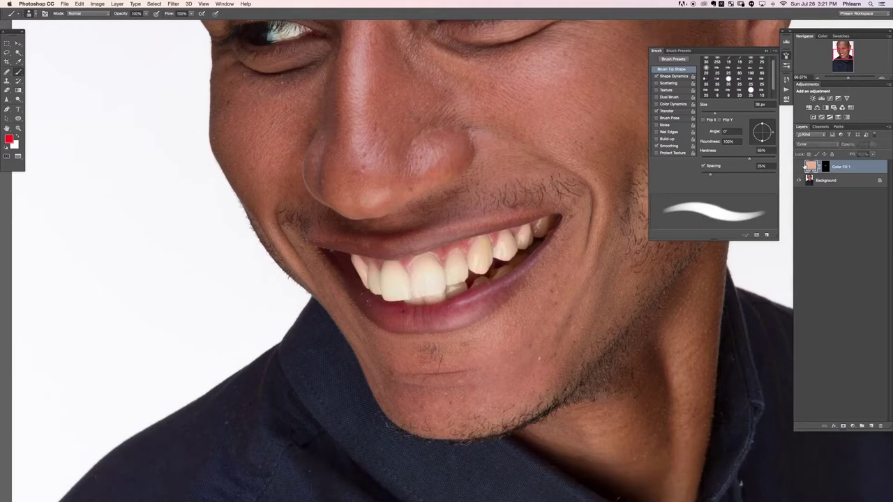
pyautogui.click(800, 167)
pyautogui.click(799, 168)
pyautogui.click(799, 167)
pyautogui.doubleClick(810, 166)
pyautogui.click(91, 146)
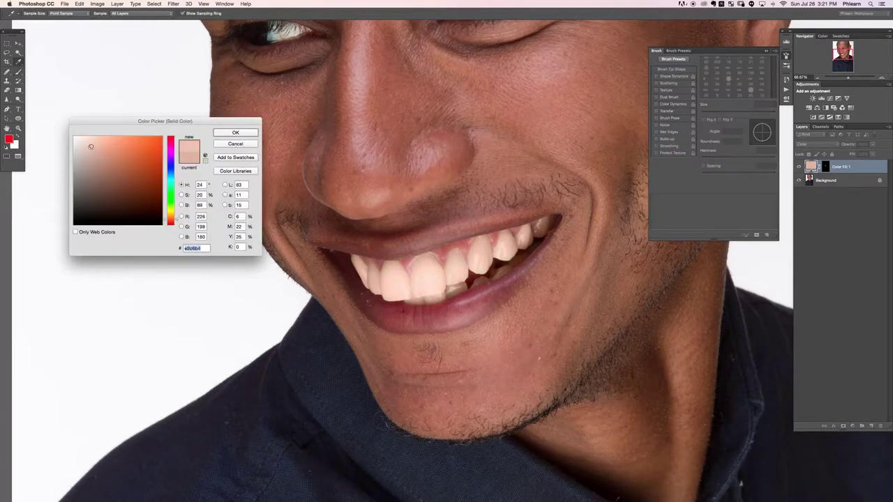
pyautogui.click(241, 133)
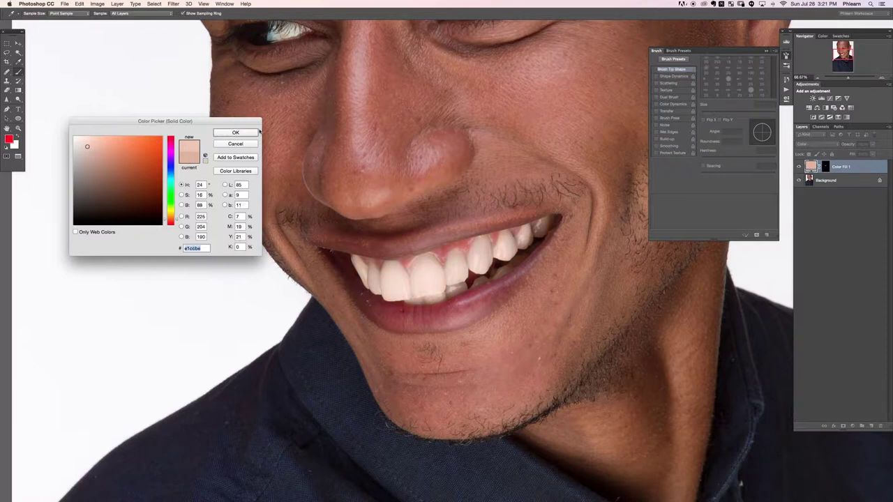
# Step: Compare the teeth up close and at a distance with the fill layer hidden and shown
pyautogui.click(799, 167)
pyautogui.click(798, 168)
pyautogui.click(798, 168)
pyautogui.click(798, 167)
pyautogui.press('super+minus')
pyautogui.press('super+plus')
pyautogui.press('super+plus')
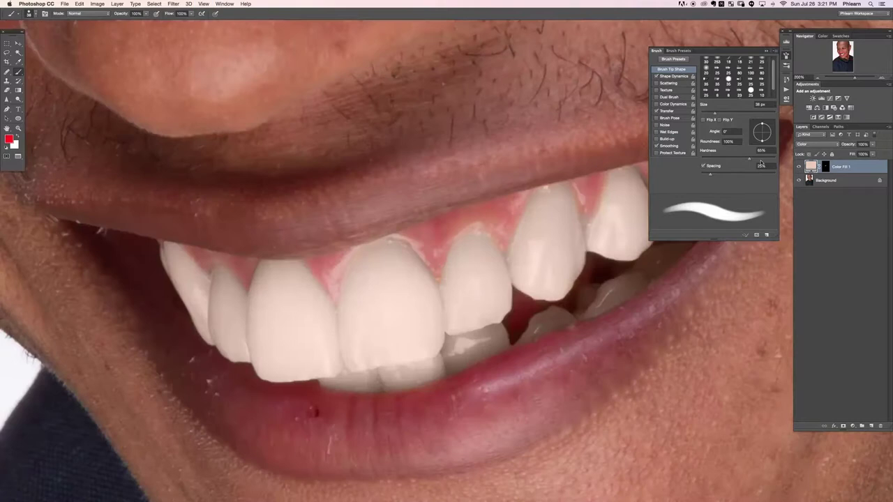
pyautogui.click(799, 167)
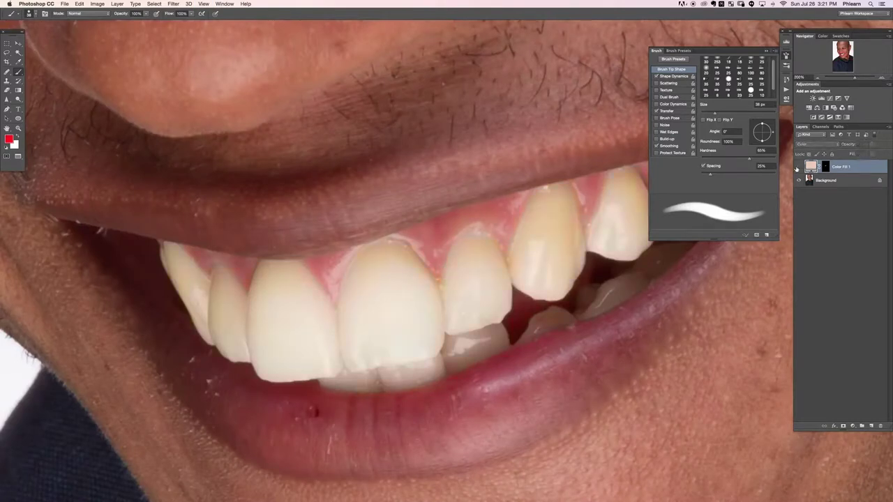
pyautogui.click(798, 167)
pyautogui.hotkey('ctrl', '-')
pyautogui.hotkey('ctrl', '-')
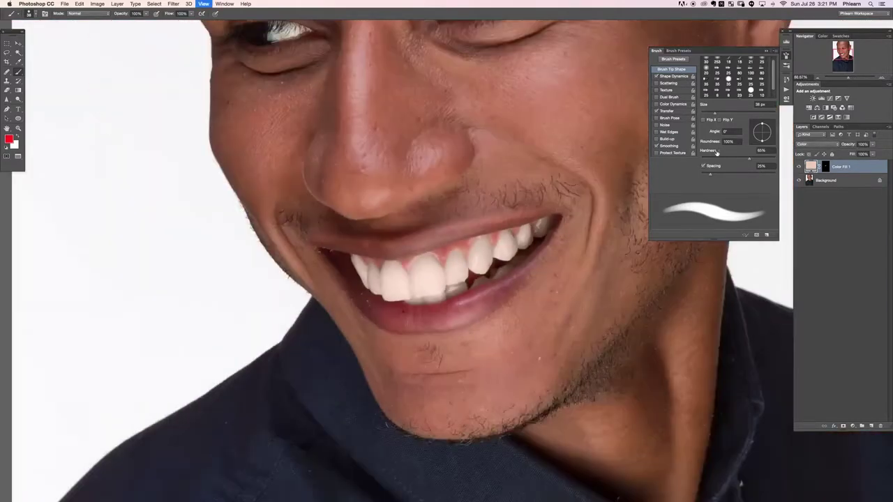
pyautogui.hotkey('ctrl', '+')
pyautogui.hotkey('ctrl', '+')
pyautogui.hotkey('ctrl', '+')
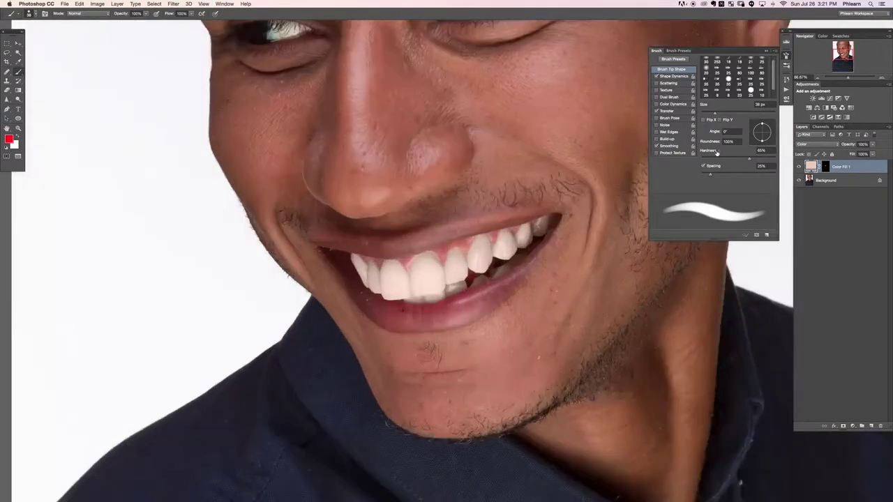
pyautogui.moveTo(504, 260); pyautogui.dragTo(512, 284)
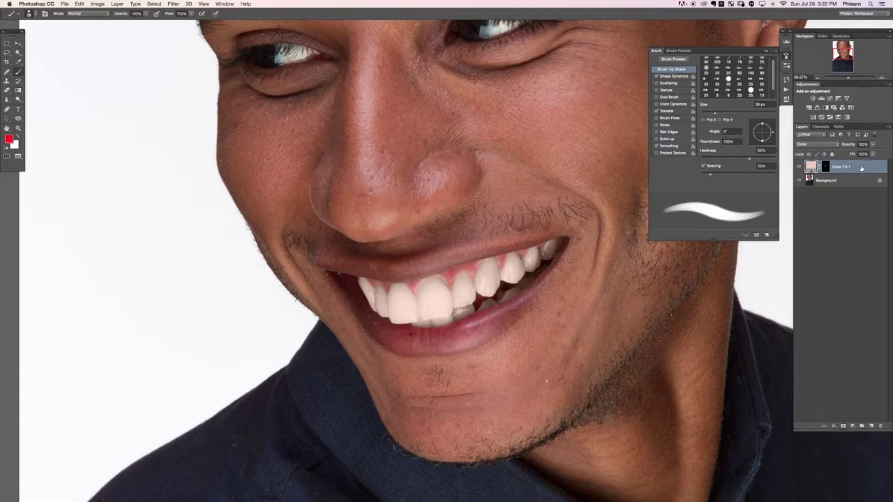
# Step: Split the fill layer's Blend If black slider for the underlying layer, extending its upper half to 255
pyautogui.doubleClick(857, 170)
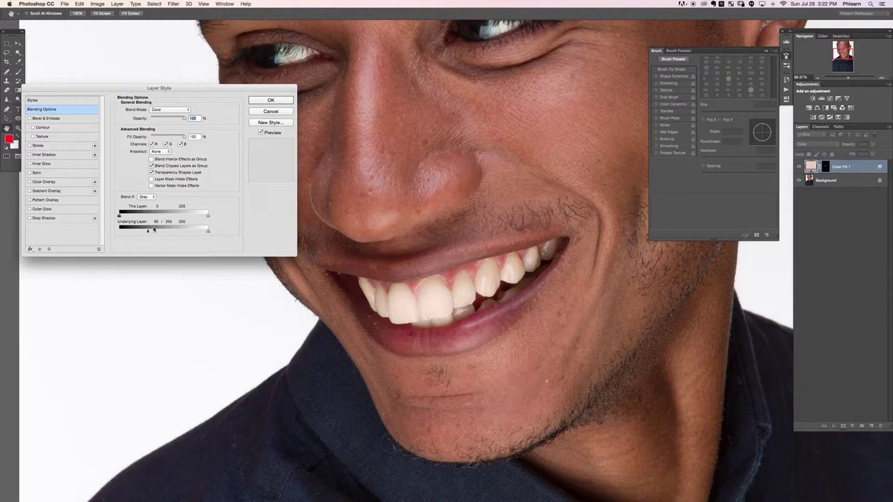
pyautogui.click(271, 101)
pyautogui.press('b')
pyautogui.press('super+z')
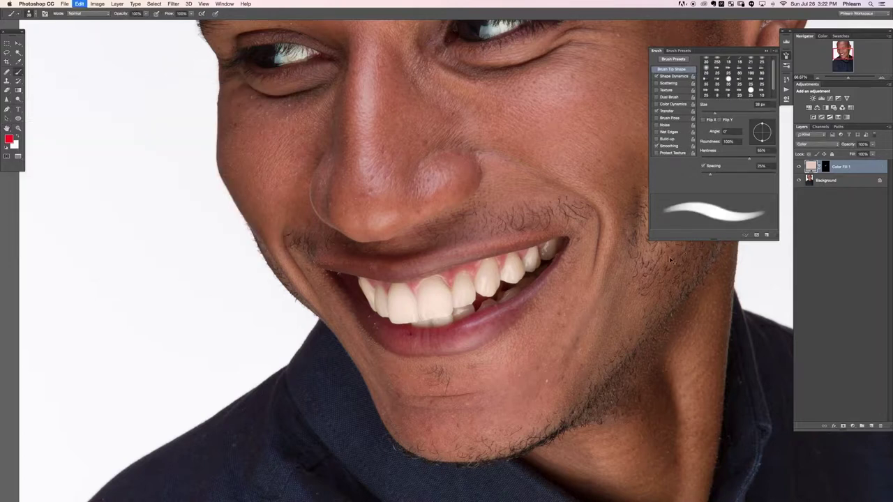
pyautogui.press('super+z')
# Step: Compare the teeth with and without the Blend If change, and with the fill layer hidden and shown
pyautogui.press('super+plus')
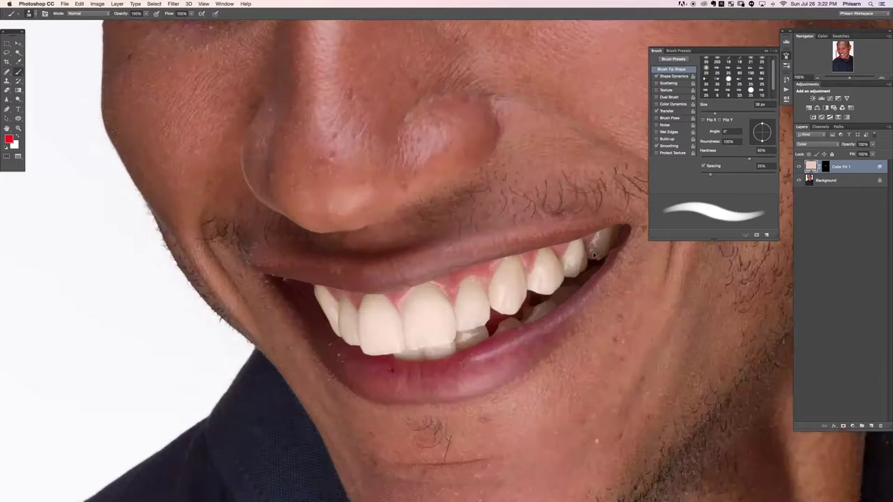
pyautogui.press('super+plus')
pyautogui.moveTo(443, 375); pyautogui.dragTo(383, 238)
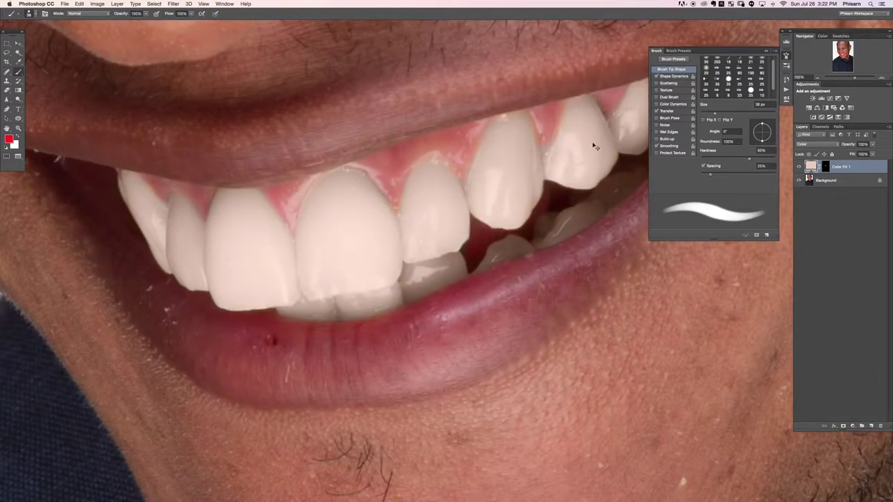
pyautogui.press('super+z')
pyautogui.press('super+z')
pyautogui.press('super+z')
pyautogui.press('super+0')
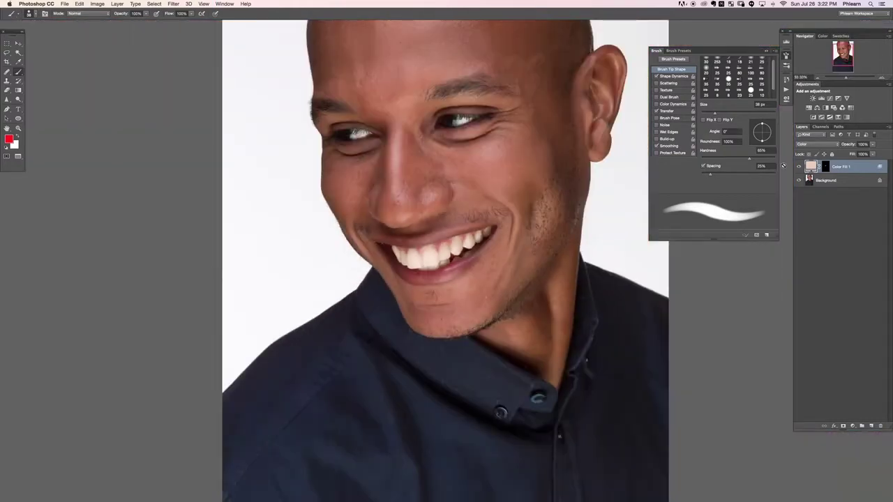
pyautogui.click(798, 167)
pyautogui.click(798, 167)
pyautogui.click(798, 167)
pyautogui.click(798, 167)
pyautogui.press('super+plus')
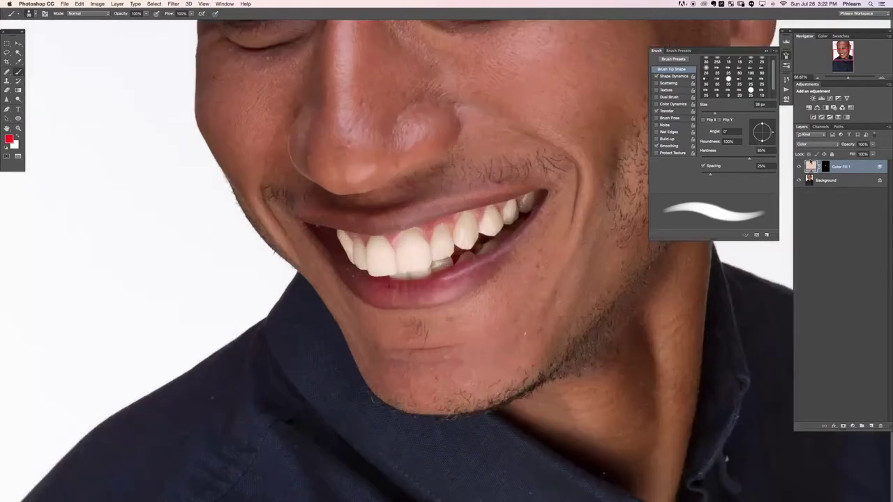
pyautogui.click(799, 167)
pyautogui.click(798, 167)
pyautogui.click(798, 168)
pyautogui.click(797, 168)
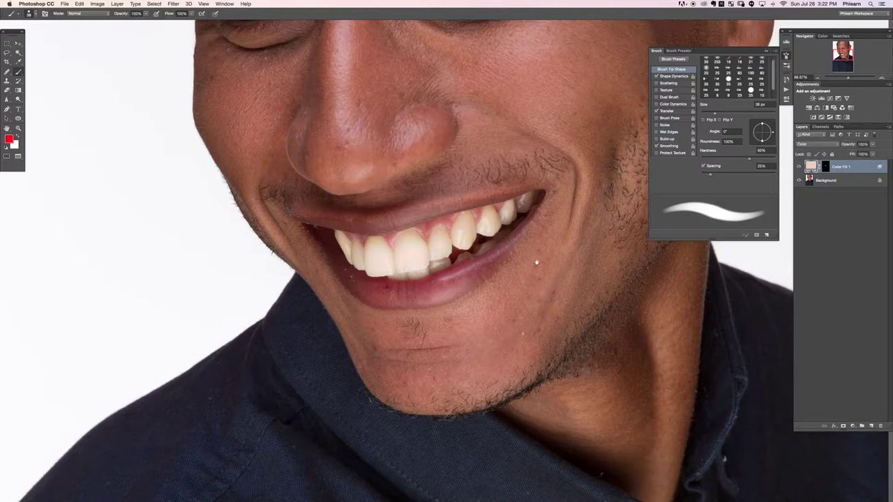
# Step: Add a Curves adjustment layer above the fill layer and replace its mask with the fill layer's teeth mask
pyautogui.hscroll(3, 544, 259)
pyautogui.scroll(2, 544, 258)
pyautogui.hscroll(3, 507, 289)
pyautogui.scroll(1, 507, 288)
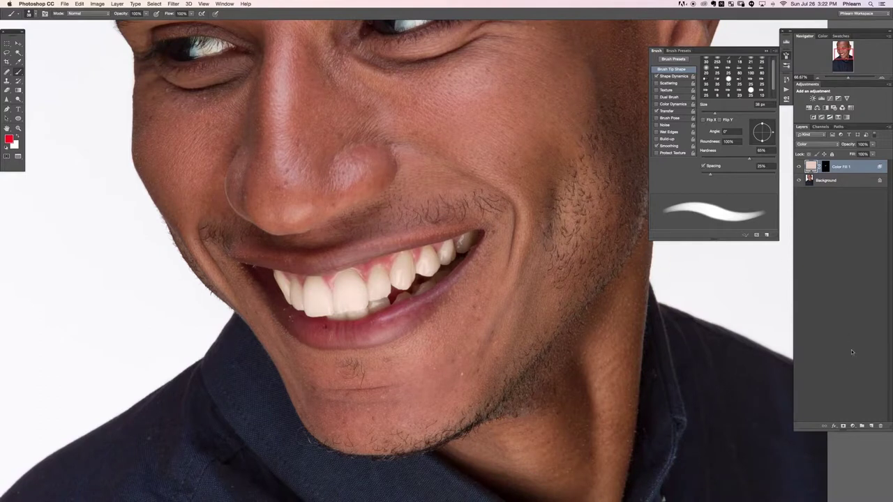
pyautogui.click(852, 427)
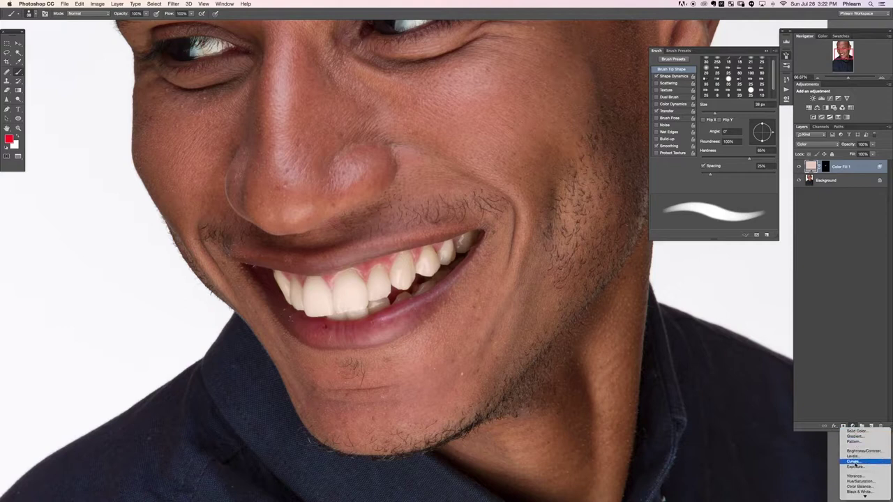
pyautogui.click(818, 378)
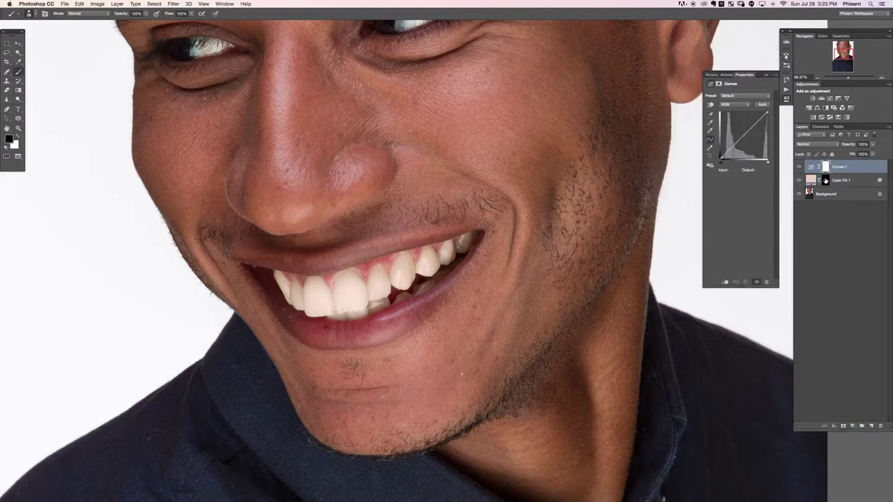
pyautogui.keyDown('alt'); pyautogui.click(825, 180); pyautogui.keyUp('alt')
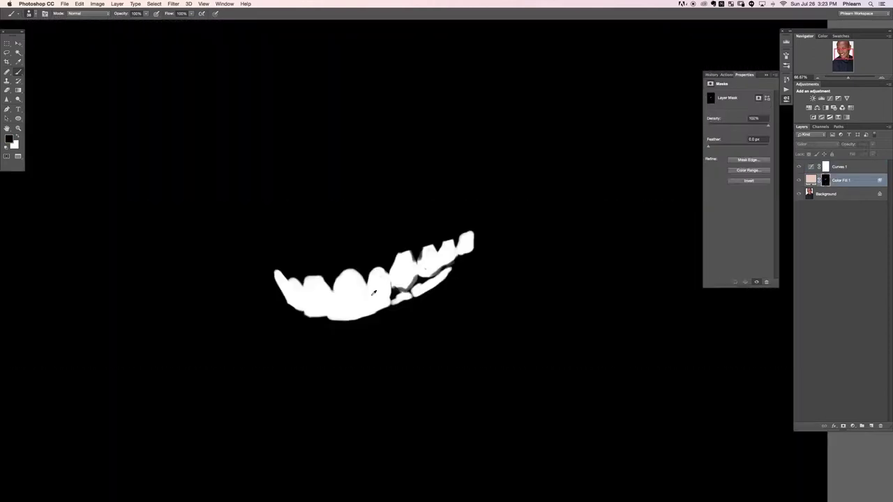
pyautogui.keyDown('alt'); pyautogui.click(825, 182); pyautogui.keyUp('alt')
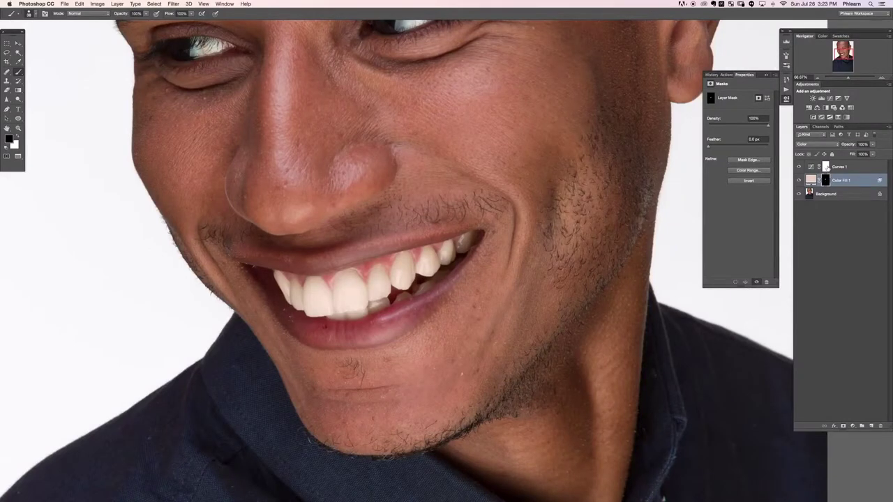
pyautogui.moveTo(826, 182); pyautogui.dragTo(828, 168)
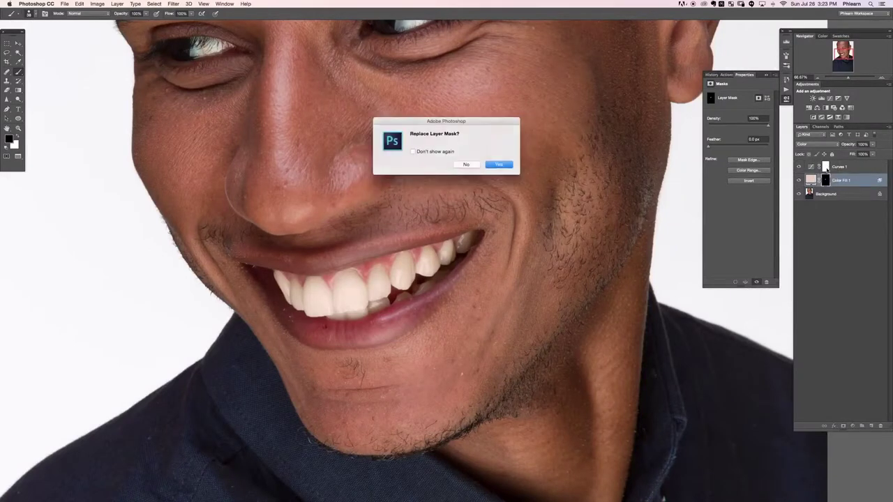
pyautogui.click(500, 166)
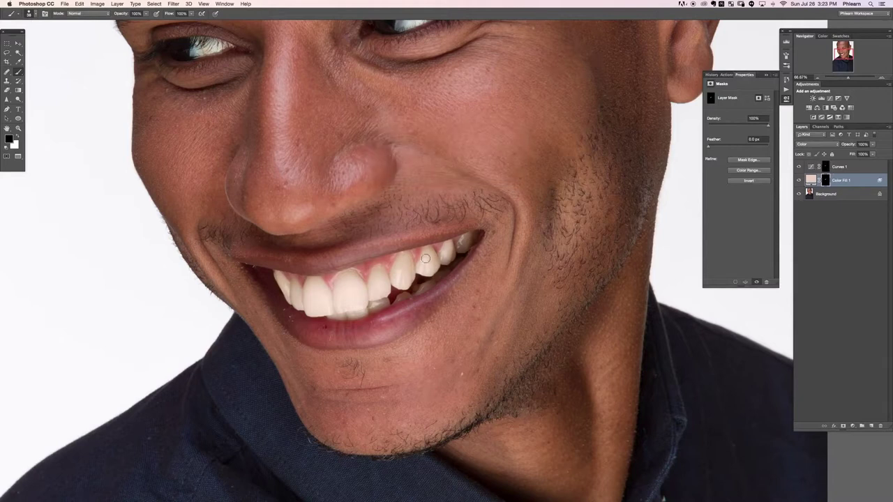
# Step: Raise the shadow part of the RGB curve to brighten the teeth and compare with the Curves layer hidden and shown
pyautogui.click(811, 167)
pyautogui.click(811, 168)
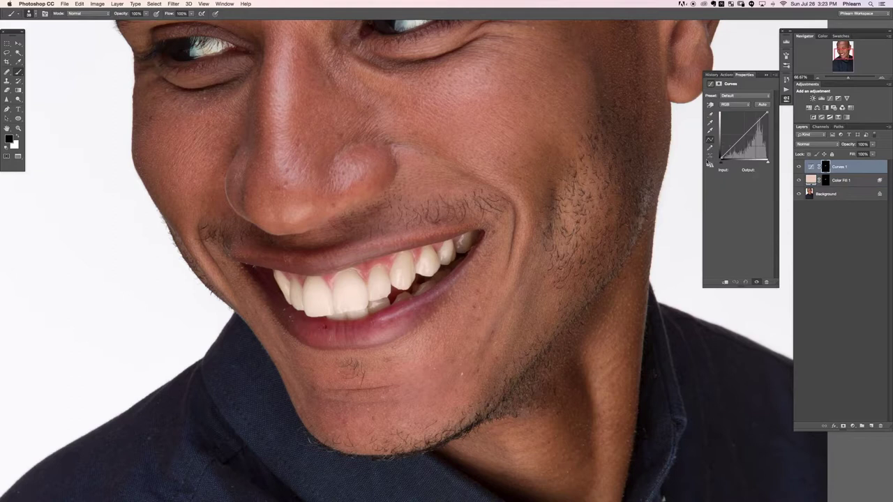
pyautogui.moveTo(730, 147); pyautogui.dragTo(727, 144)
pyautogui.click(799, 168)
pyautogui.click(800, 168)
pyautogui.click(799, 168)
pyautogui.click(799, 168)
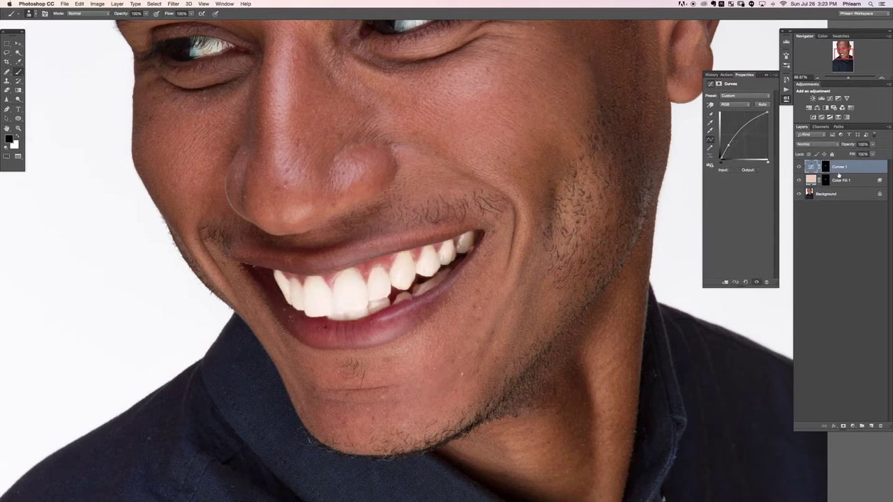
# Step: Split the Curves layer's Blend If black slider for the underlying layer to 0 / 255 and compare the result
pyautogui.doubleClick(857, 170)
pyautogui.moveTo(381, 232); pyautogui.dragTo(399, 242)
pyautogui.moveTo(119, 231); pyautogui.dragTo(260, 228)
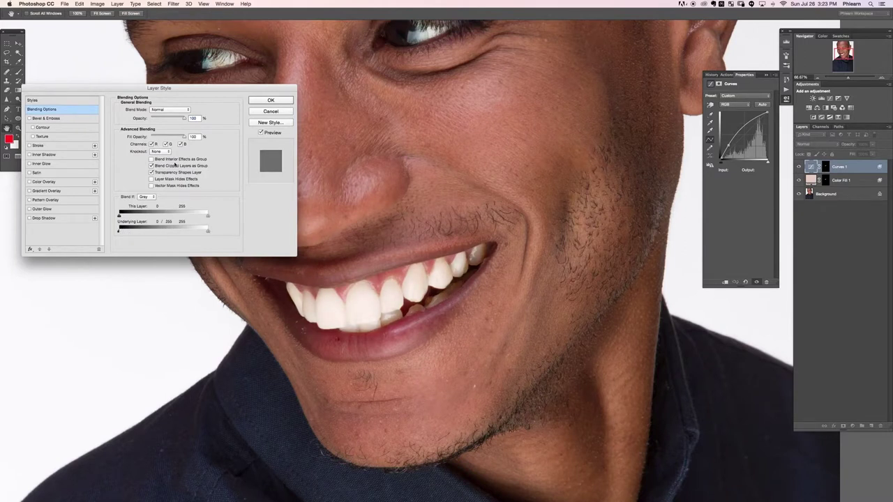
pyautogui.click(270, 100)
pyautogui.click(799, 167)
pyautogui.click(798, 167)
pyautogui.click(798, 167)
pyautogui.click(799, 167)
# Step: Soften the teeth brightening by moving the curve point to input 95, output 113, and check it on the whole portrait
pyautogui.moveTo(729, 145); pyautogui.dragTo(733, 143)
pyautogui.click(799, 167)
pyautogui.click(799, 167)
pyautogui.click(799, 167)
pyautogui.click(799, 167)
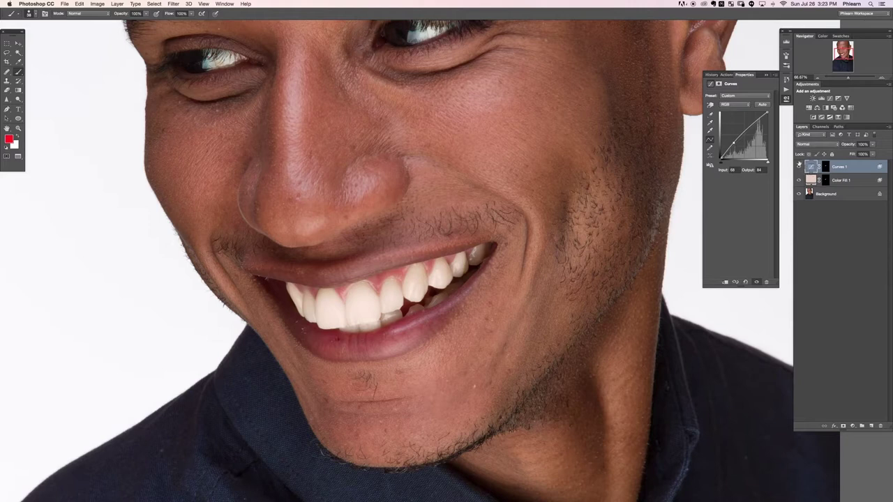
pyautogui.moveTo(734, 143); pyautogui.dragTo(734, 134)
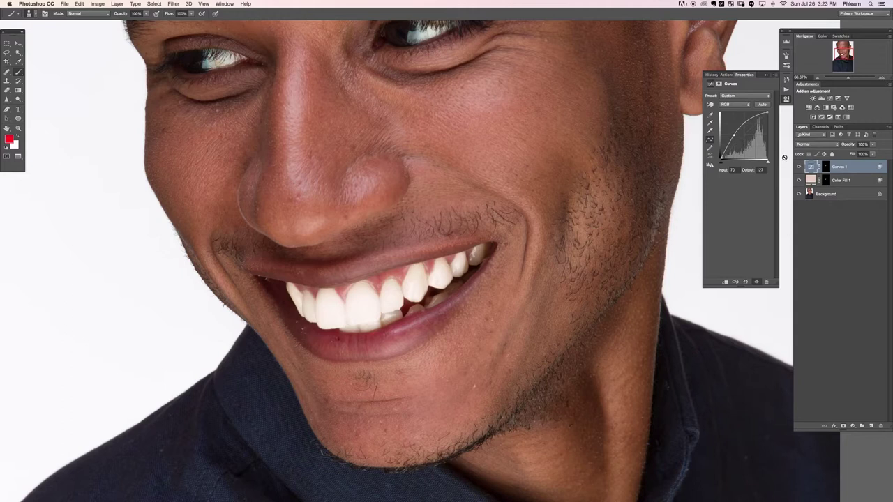
pyautogui.moveTo(734, 134); pyautogui.dragTo(738, 138)
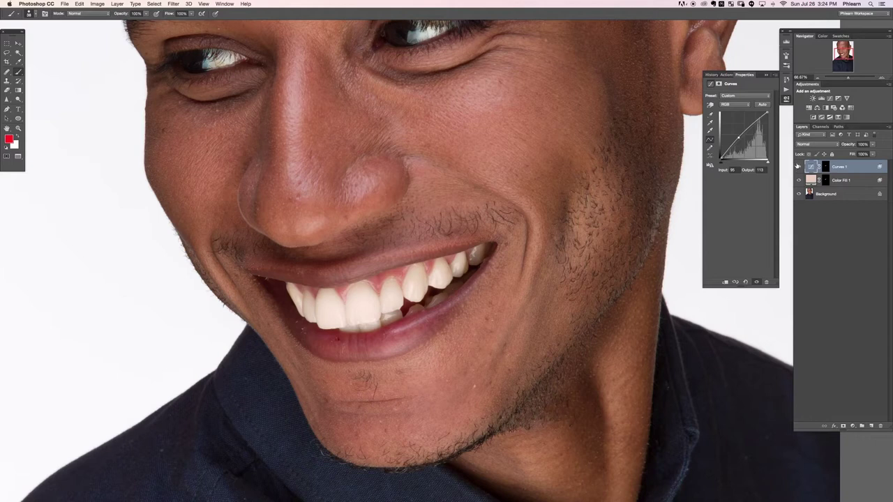
pyautogui.press('super+minus')
pyautogui.press('super+minus')
pyautogui.press('super+minus')
pyautogui.press('super+minus')
pyautogui.press('super+equal')
pyautogui.press('super+minus')
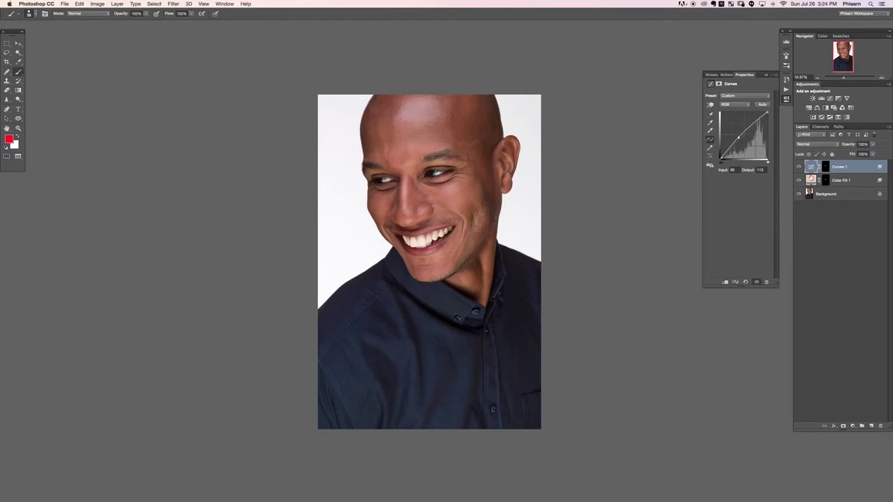
# Step: Group the Curves and Color Fill layers and compare the man's portrait with the group hidden and shown
pyautogui.keyDown('shift'); pyautogui.click(858, 182); pyautogui.keyUp('shift')
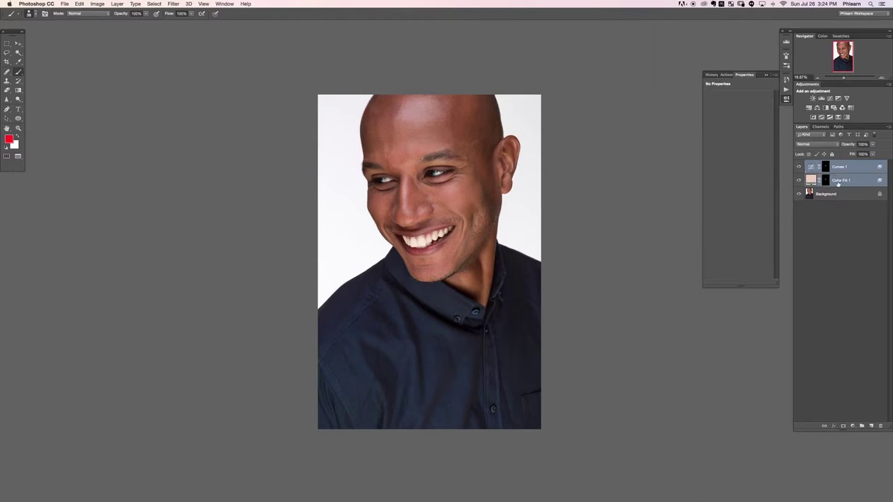
pyautogui.press('super+g')
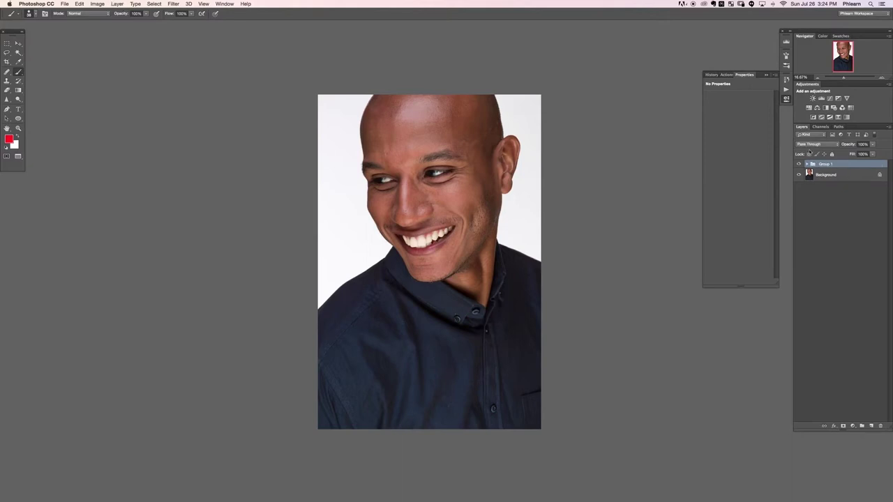
pyautogui.press('super+equal')
pyautogui.press('super+comma')
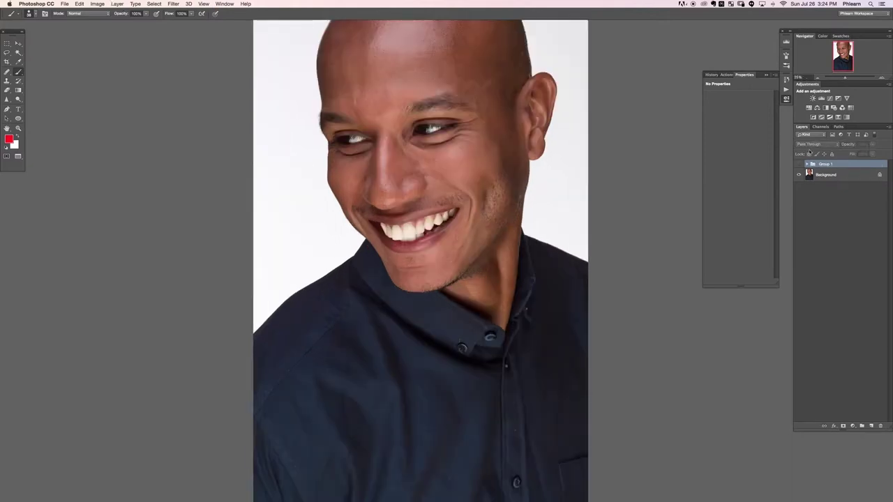
pyautogui.press('super+comma')
pyautogui.press('super+comma')
pyautogui.press('super+comma')
# Step: Examine the man's smile at closer range with the teeth retouching group repeatedly hidden and shown
pyautogui.press('super+plus')
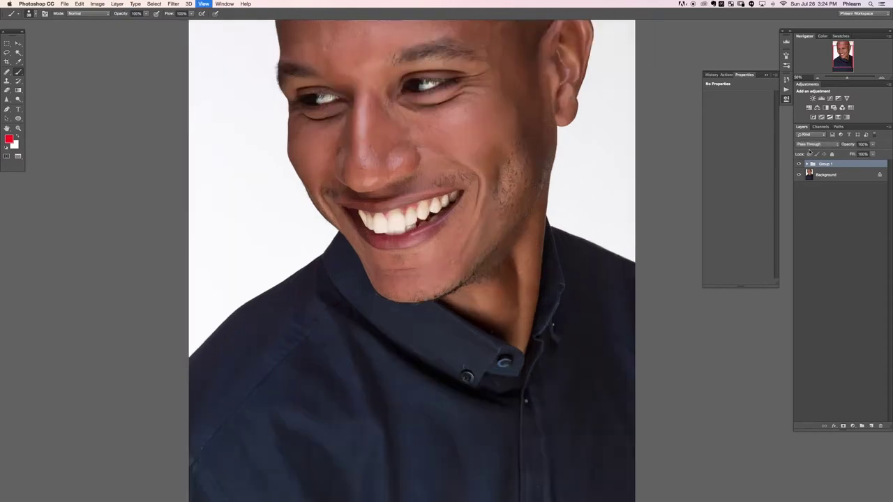
pyautogui.press('super+plus')
pyautogui.press('super+comma')
pyautogui.press('super+comma')
pyautogui.press('super+comma')
pyautogui.press('super+comma')
pyautogui.press('super+comma')
pyautogui.press('super+comma')
pyautogui.press('super+comma')
pyautogui.press('super+comma')
# Step: Return to the view with both portrait windows and compare the whole woman's portrait with its retouching group hidden and shown
pyautogui.press('f')
pyautogui.press('f')
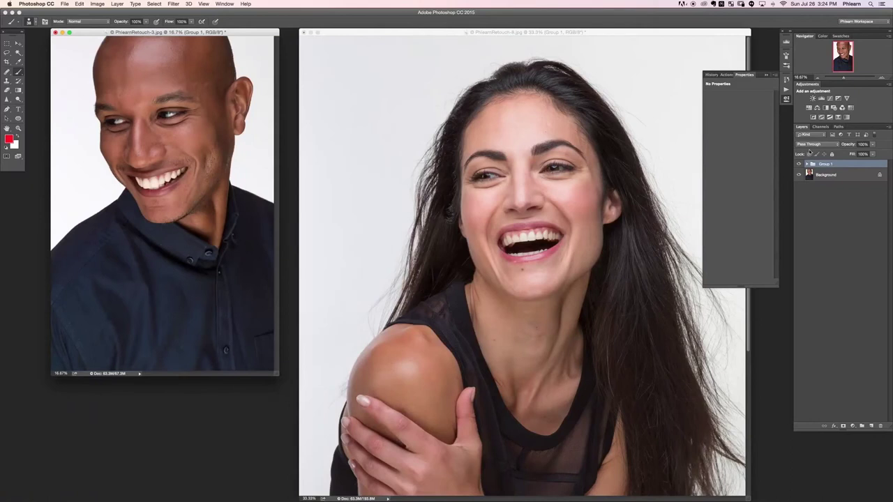
pyautogui.click(597, 33)
pyautogui.press('super+minus')
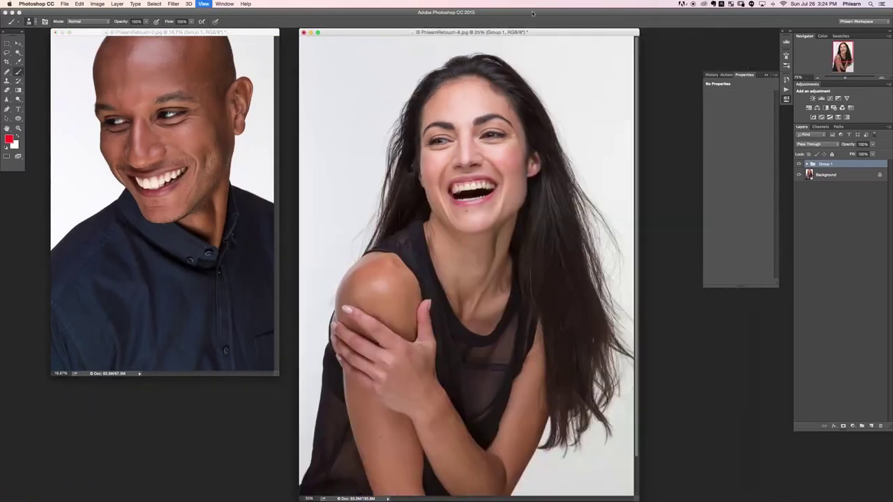
pyautogui.press('super+comma')
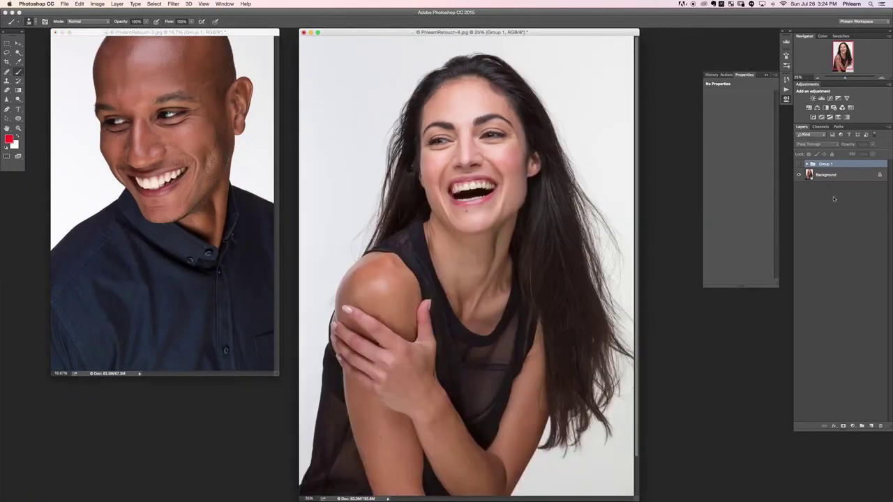
pyautogui.press('super+comma')
pyautogui.press('super+comma')
pyautogui.press('super+comma')
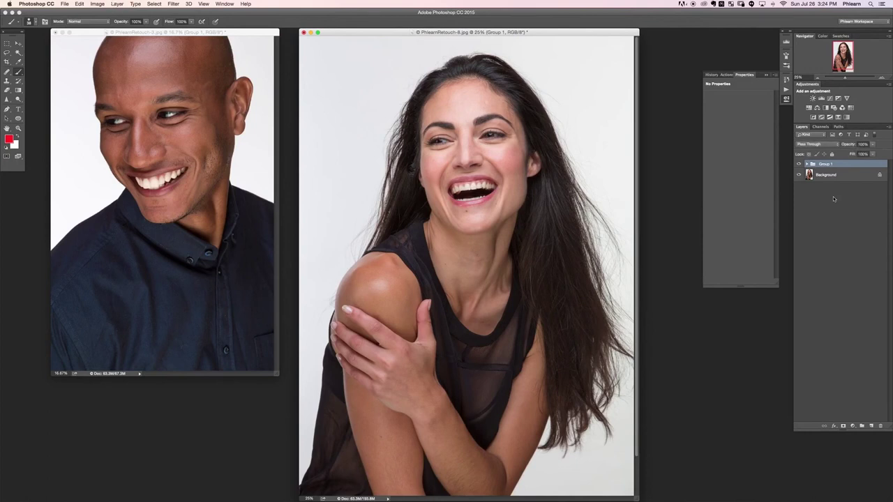